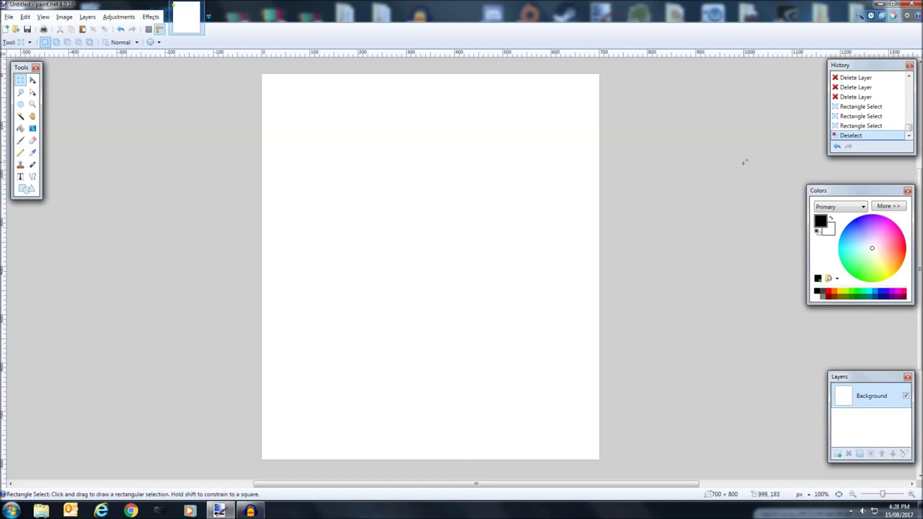
# - Apply a width of 700 and a height of 800 pixels as the image's absolute size
pyautogui.click(25, 17)
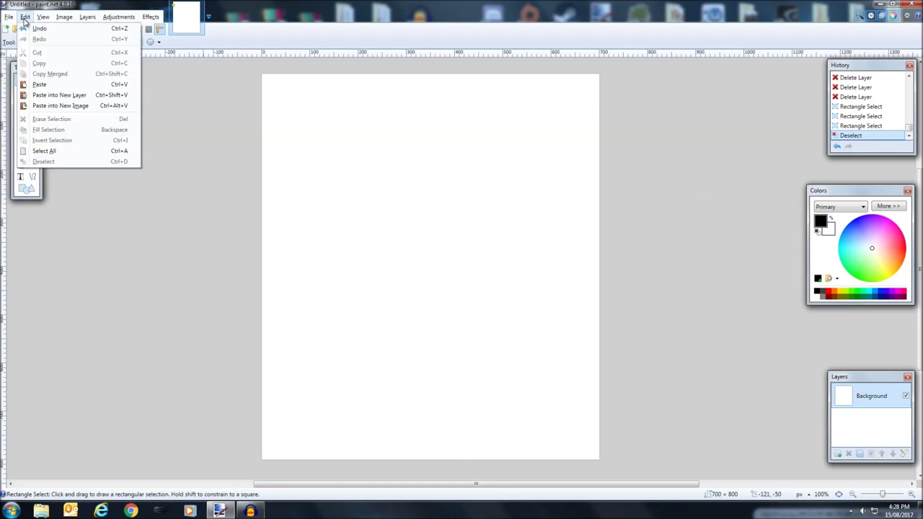
pyautogui.moveTo(67, 20)
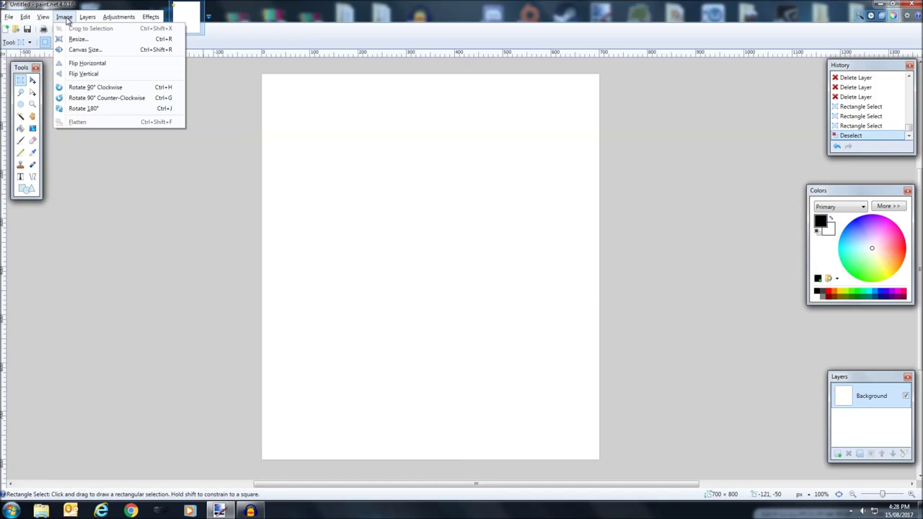
pyautogui.click(78, 39)
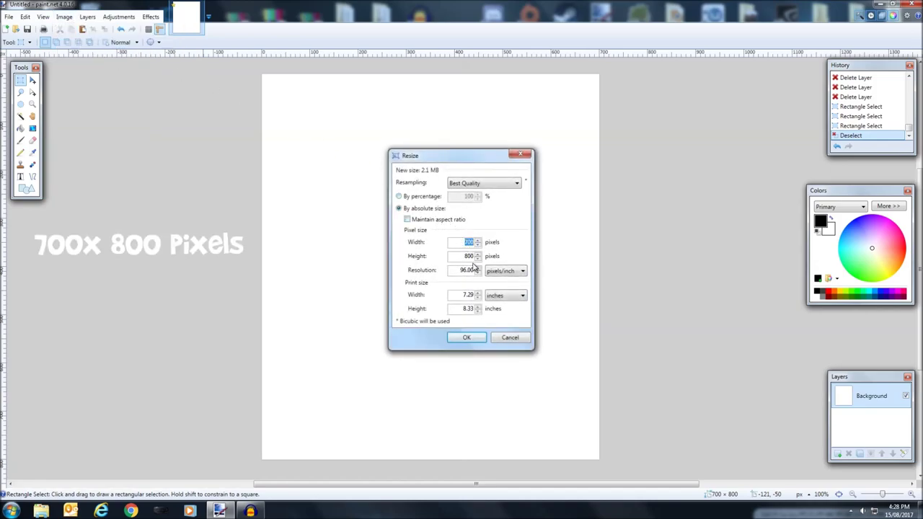
pyautogui.click(471, 337)
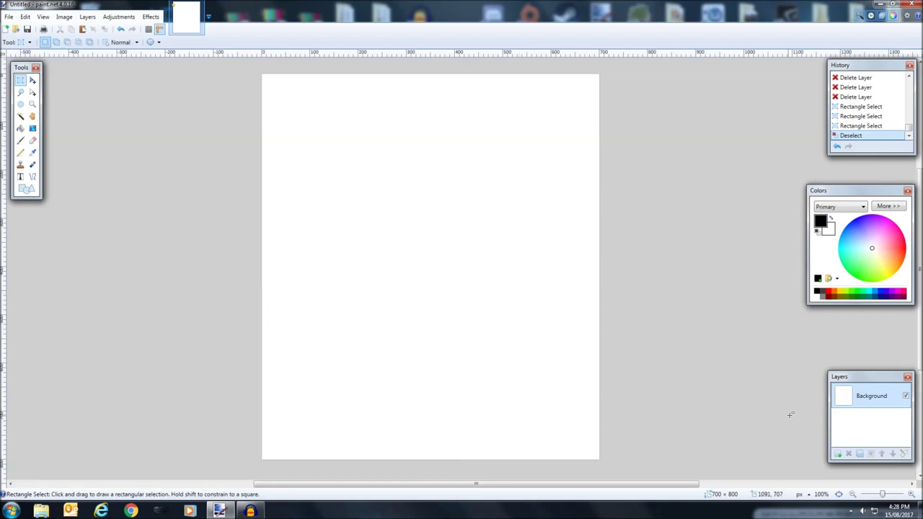
# - Add a new layer and paste the copied fighter jet picture onto it, keeping the canvas size
pyautogui.click(838, 454)
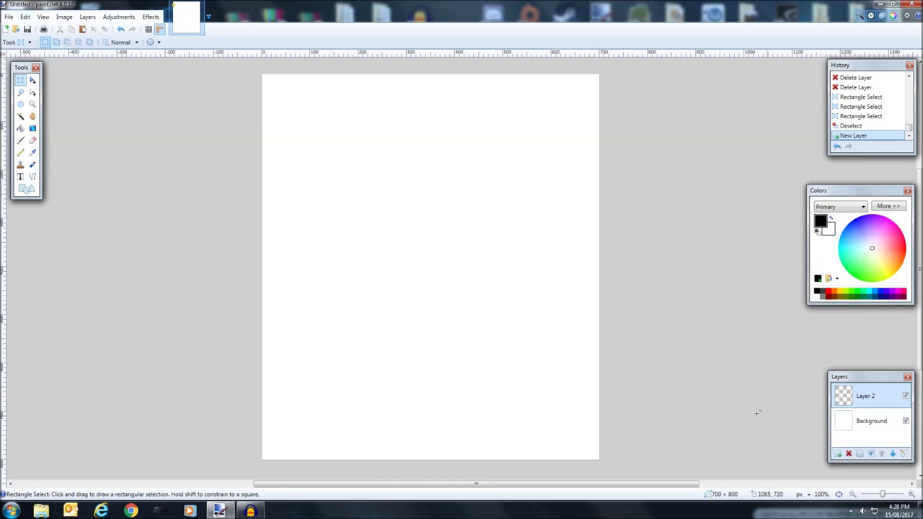
pyautogui.click(25, 17)
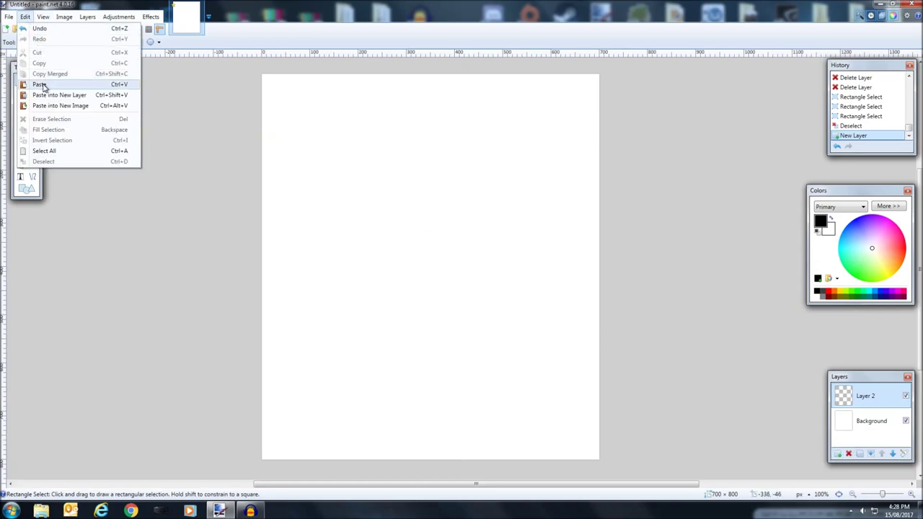
pyautogui.click(39, 85)
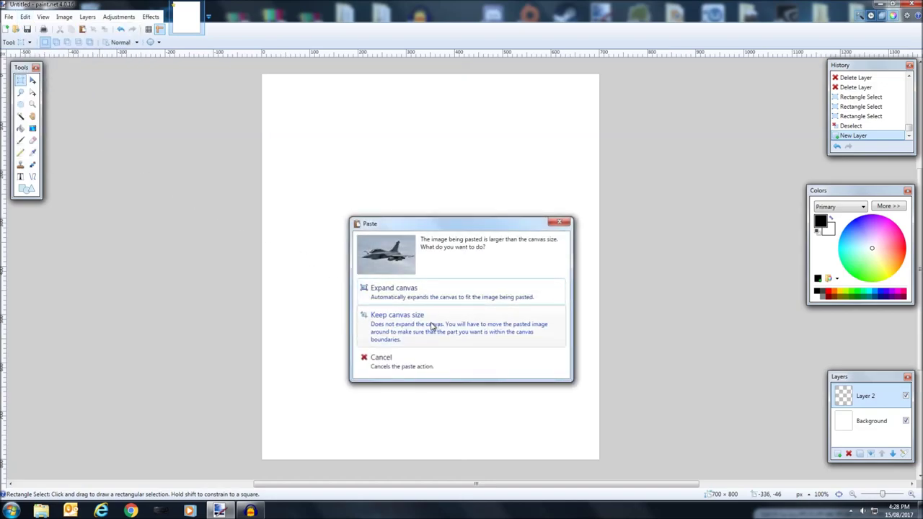
pyautogui.click(398, 315)
# - Scale the jet picture to about 911 × 607 px and position it so the jet's nose sits just inside the canvas
pyautogui.moveTo(756, 76); pyautogui.dragTo(716, 90)
pyautogui.moveTo(526, 175); pyautogui.dragTo(494, 159)
pyautogui.moveTo(686, 78); pyautogui.dragTo(666, 84)
pyautogui.moveTo(548, 137); pyautogui.dragTo(552, 137)
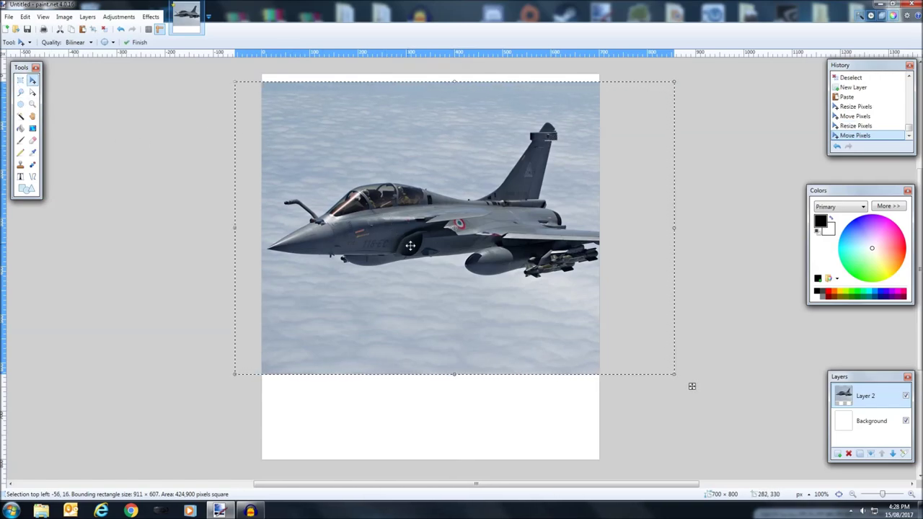
# - Add another layer above the jet and paste a copy of the jet picture onto it
pyautogui.hotkey('ctrl', 'shift', 'n')
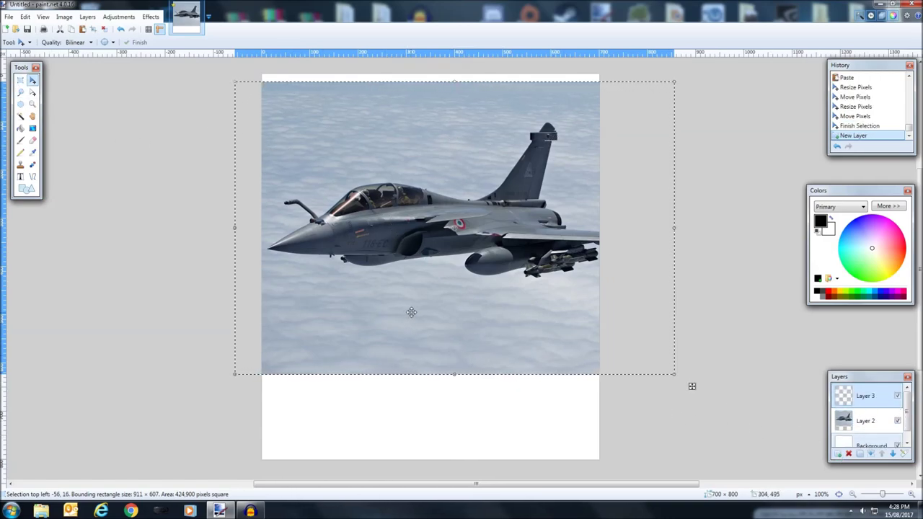
pyautogui.click(20, 80)
pyautogui.moveTo(439, 214); pyautogui.dragTo(604, 326)
pyautogui.click(596, 305)
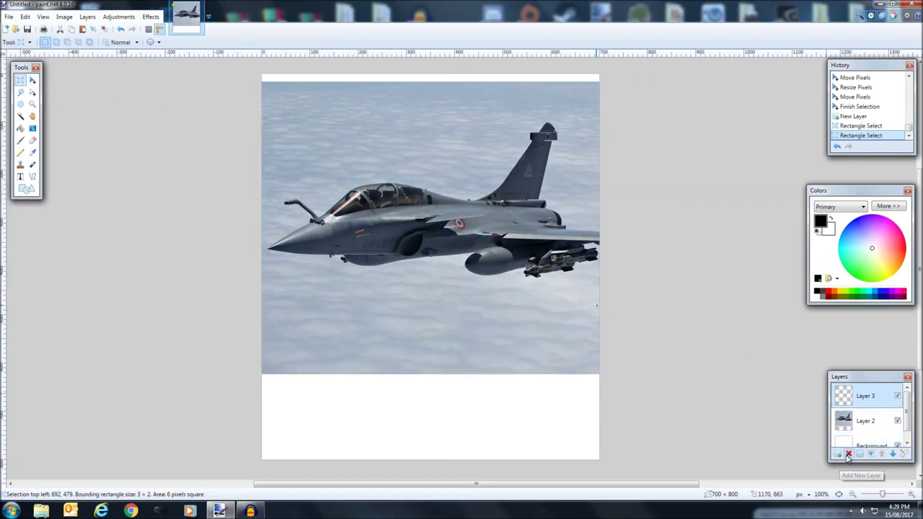
pyautogui.hotkey('ctrl', 'v')
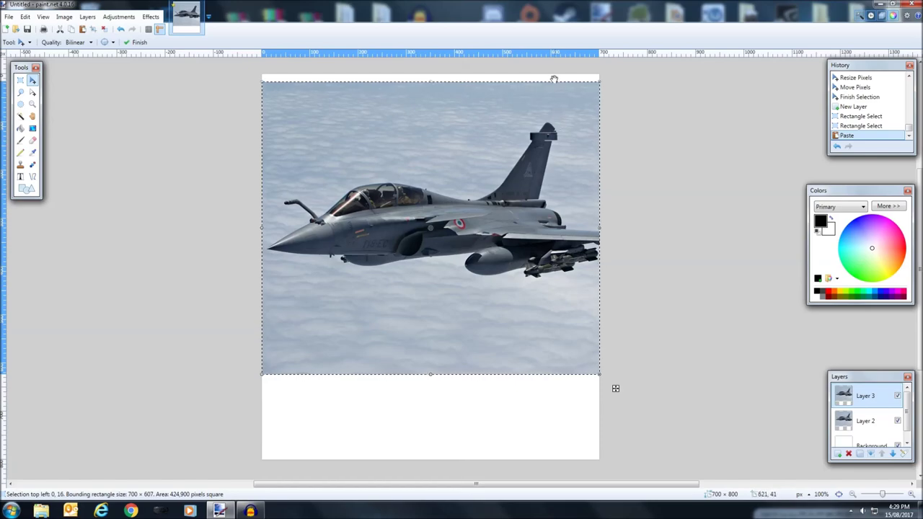
# - Turn the copy upside down, size it to about 741 × 643 px and place it beneath the original so clouds fill the white gap
pyautogui.moveTo(427, 199); pyautogui.dragTo(456, 209)
pyautogui.moveTo(302, 99); pyautogui.dragTo(487, 311)
pyautogui.moveTo(461, 339); pyautogui.dragTo(594, 402)
pyautogui.moveTo(594, 285); pyautogui.dragTo(132, 283)
pyautogui.moveTo(285, 250); pyautogui.dragTo(547, 254)
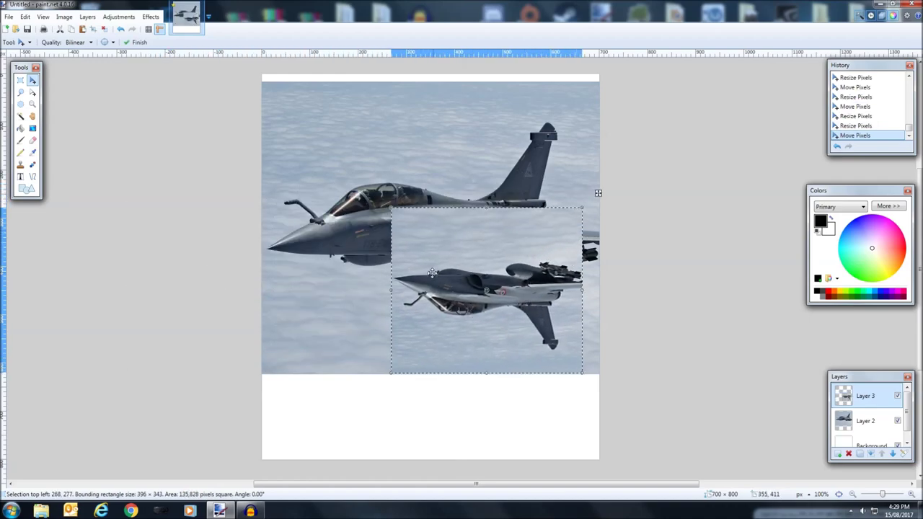
pyautogui.moveTo(392, 288); pyautogui.dragTo(625, 365)
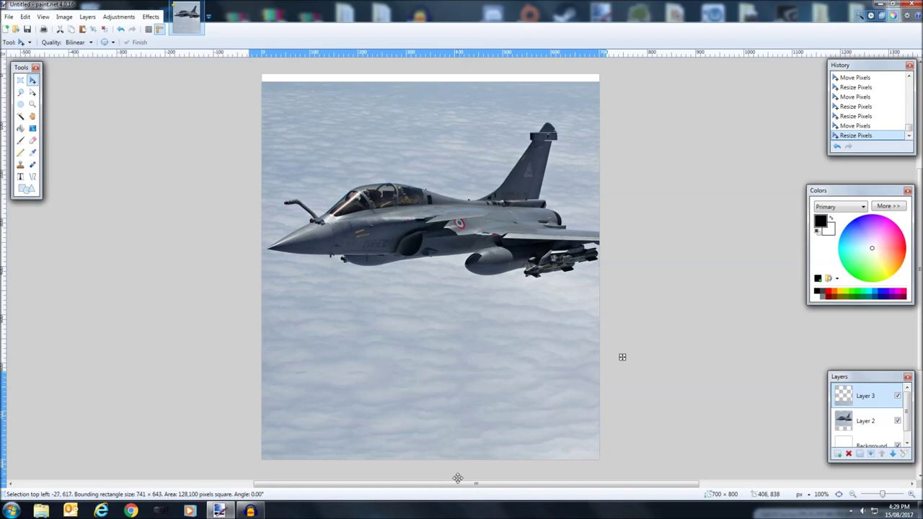
pyautogui.moveTo(621, 356)
pyautogui.mouseDown()
pyautogui.moveTo(642, 266)
pyautogui.moveTo(754, 136)
pyautogui.moveTo(724, 123)
pyautogui.moveTo(688, 270)
pyautogui.moveTo(634, 358)
pyautogui.mouseUp()
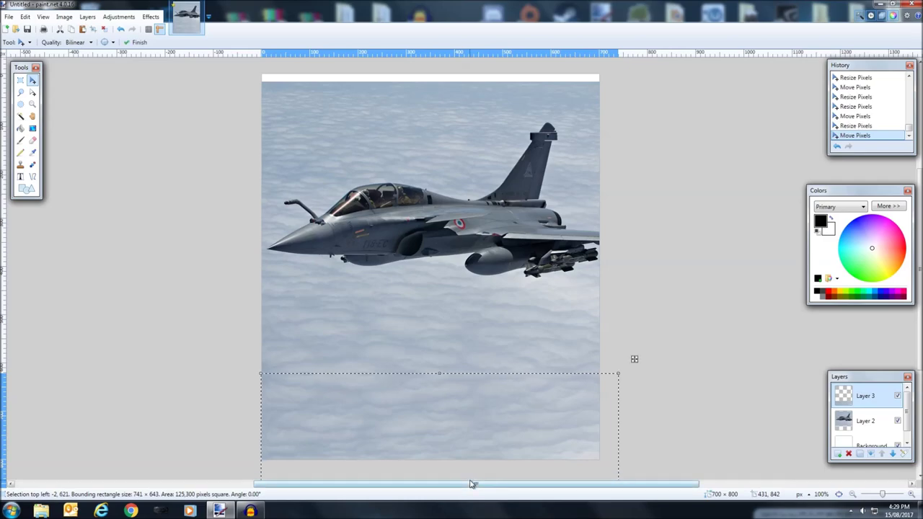
# - Clear the selection and merge the upside-down copy's layer down into the jet layer
pyautogui.click(20, 80)
pyautogui.moveTo(425, 259); pyautogui.dragTo(542, 351)
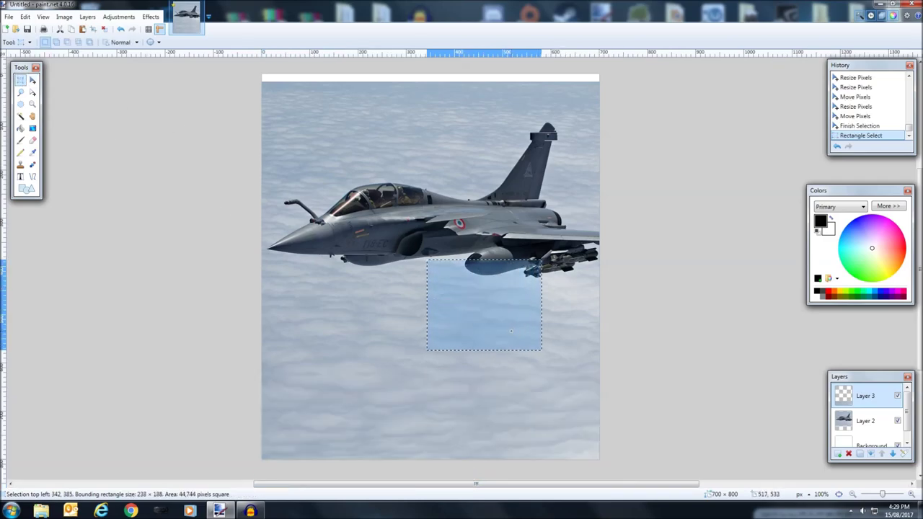
pyautogui.click(545, 329)
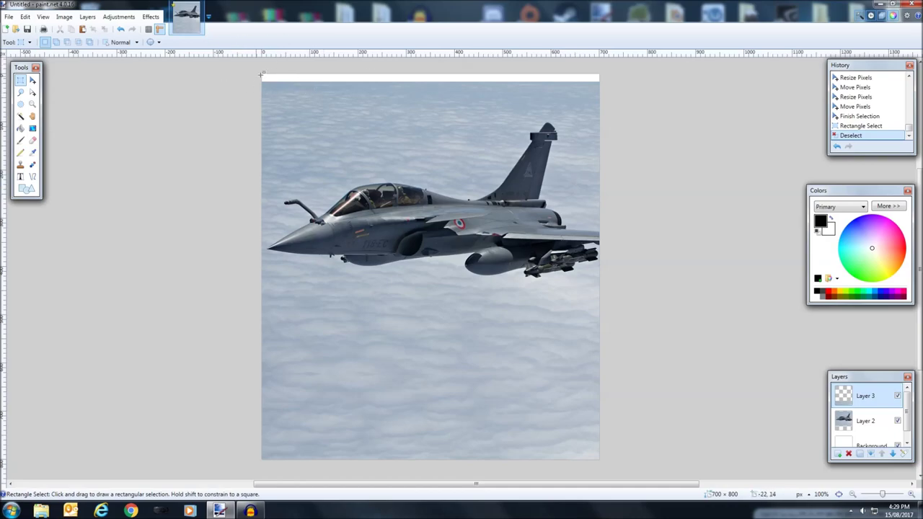
pyautogui.click(870, 455)
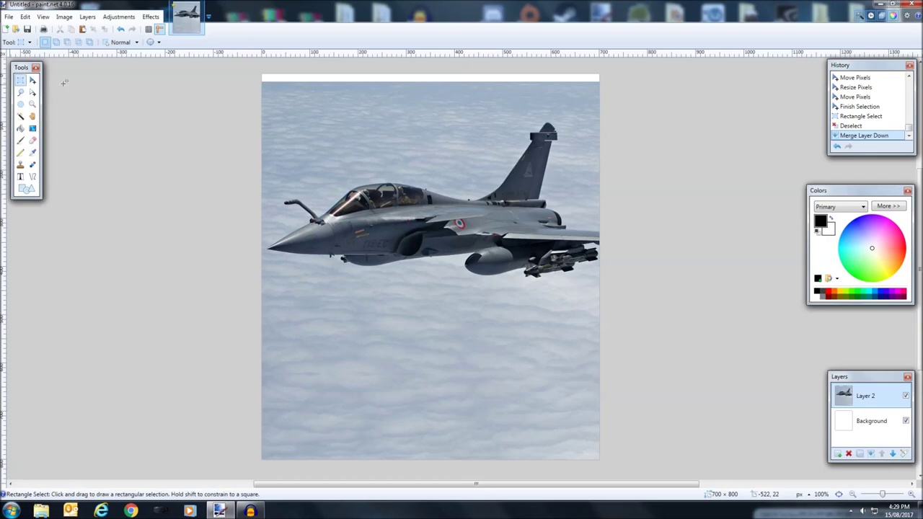
# - Erase narrow strips along all four edges of the jet layer to leave a white border around the picture
pyautogui.moveTo(256, 72); pyautogui.dragTo(610, 80)
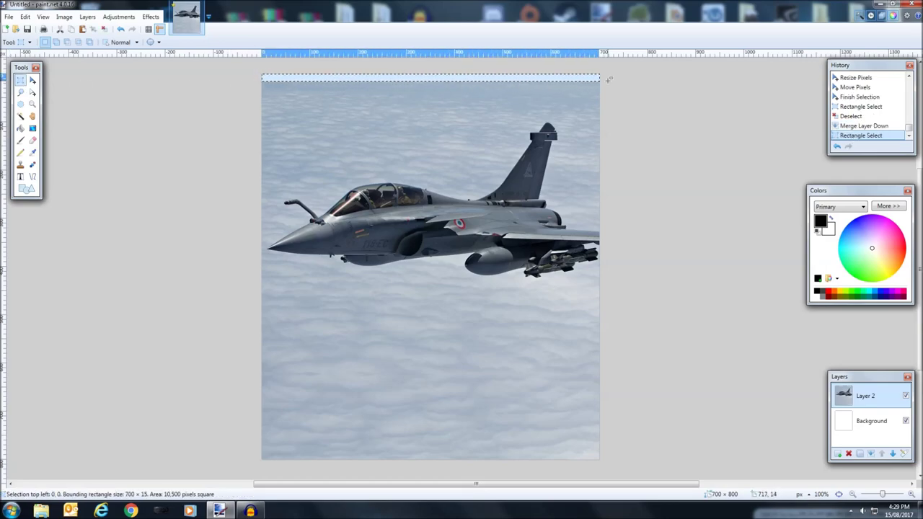
pyautogui.press('Delete')
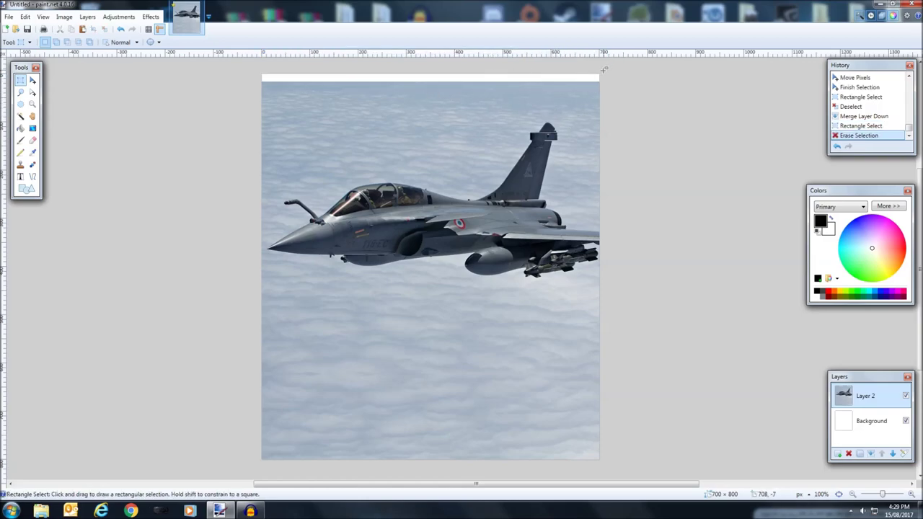
pyautogui.moveTo(599, 73); pyautogui.dragTo(589, 460)
pyautogui.press('Delete')
pyautogui.moveTo(262, 73)
pyautogui.mouseDown()
pyautogui.moveTo(274, 155)
pyautogui.moveTo(277, 459)
pyautogui.moveTo(263, 90)
pyautogui.mouseUp()
pyautogui.press('Delete')
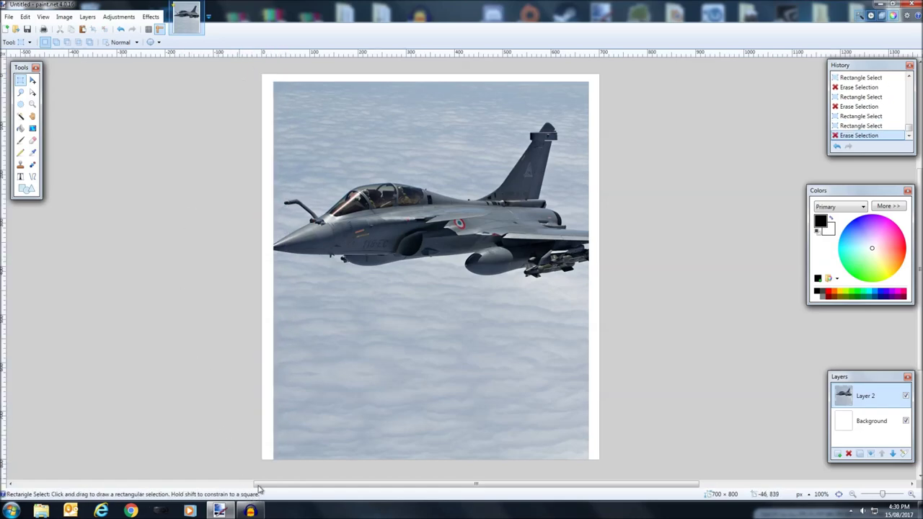
pyautogui.moveTo(260, 451); pyautogui.dragTo(603, 463)
pyautogui.press('Delete')
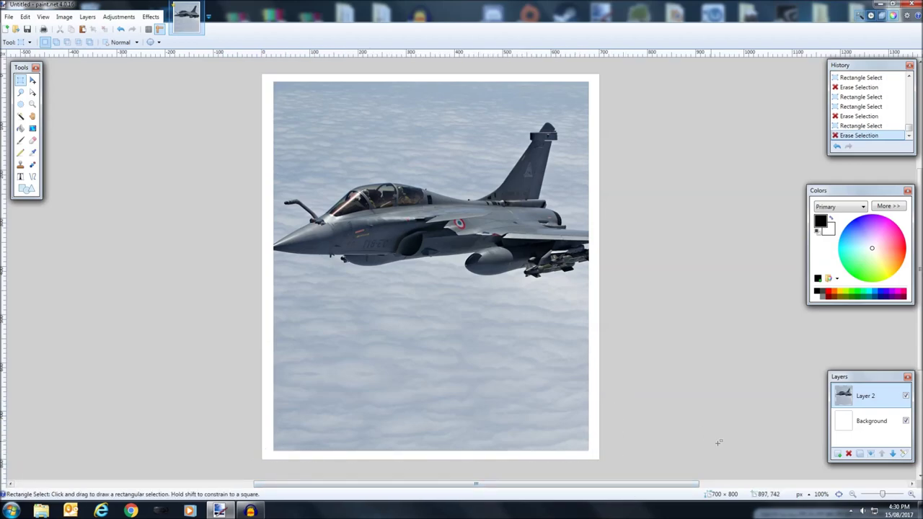
# - Add a new layer and paste the barcode image onto it, keeping the canvas size
pyautogui.click(839, 454)
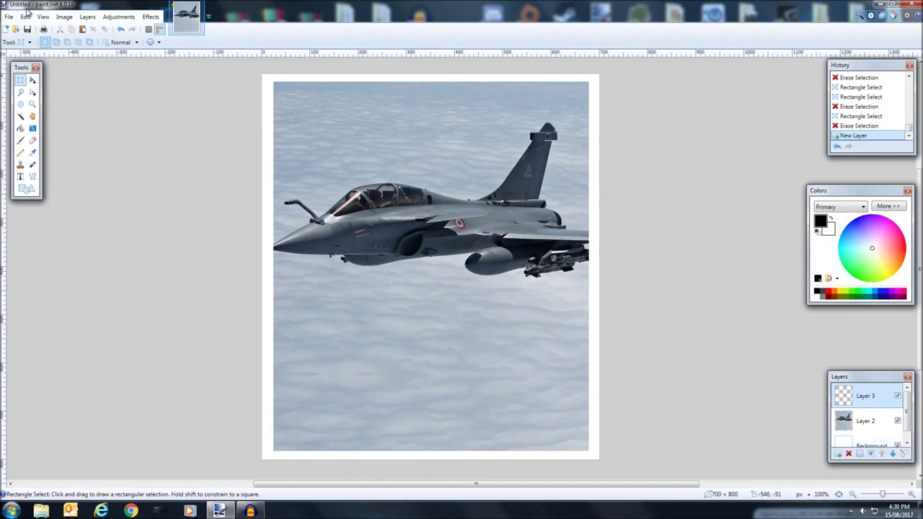
pyautogui.click(26, 16)
pyautogui.click(49, 83)
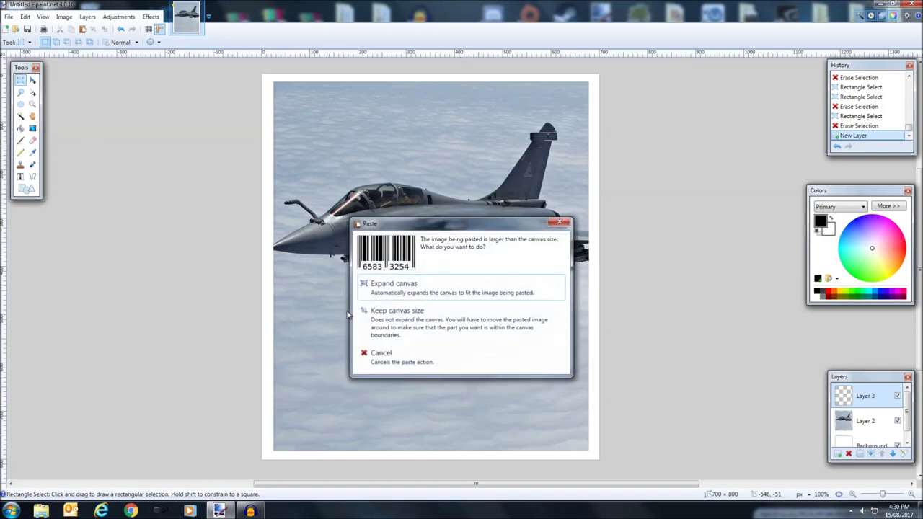
pyautogui.click(390, 329)
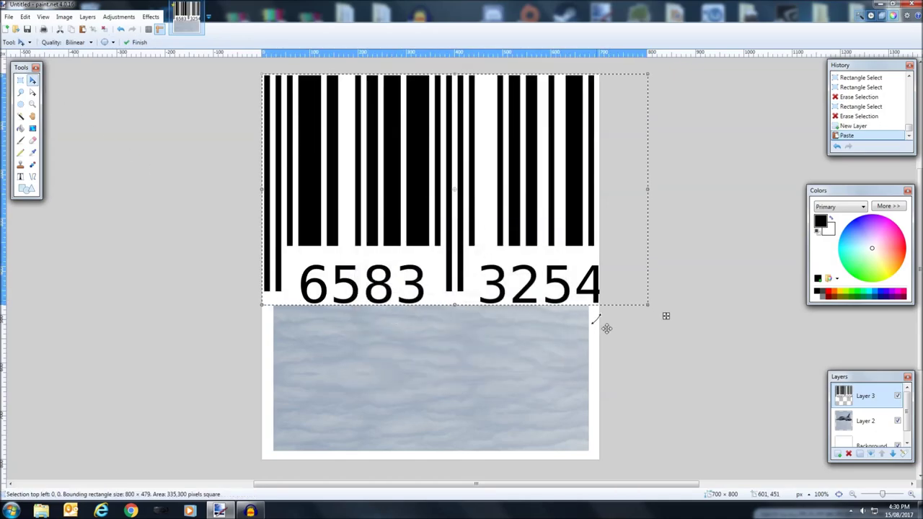
# - Shrink the barcode to about 145 × 87 px in the picture's lower-right corner and clear the selection
pyautogui.moveTo(637, 310); pyautogui.dragTo(369, 217)
pyautogui.moveTo(343, 113); pyautogui.dragTo(567, 429)
pyautogui.moveTo(482, 388); pyautogui.dragTo(520, 410)
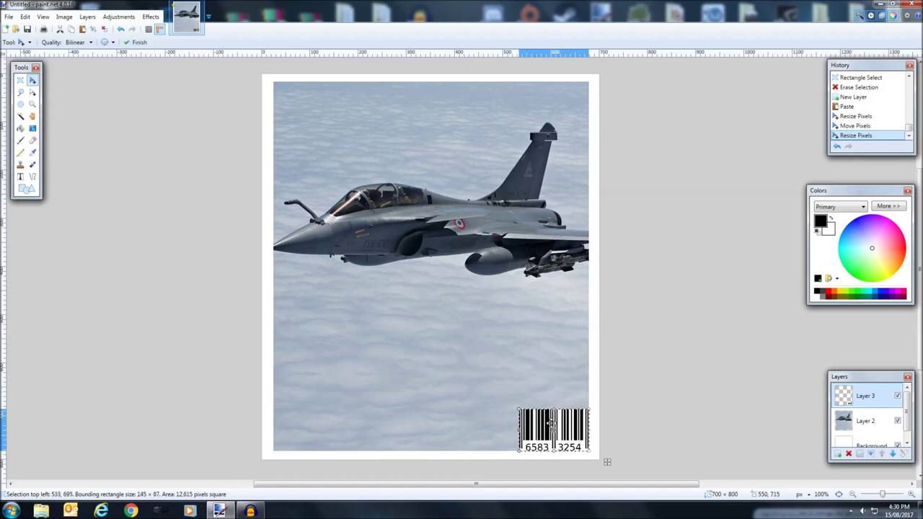
pyautogui.click(20, 80)
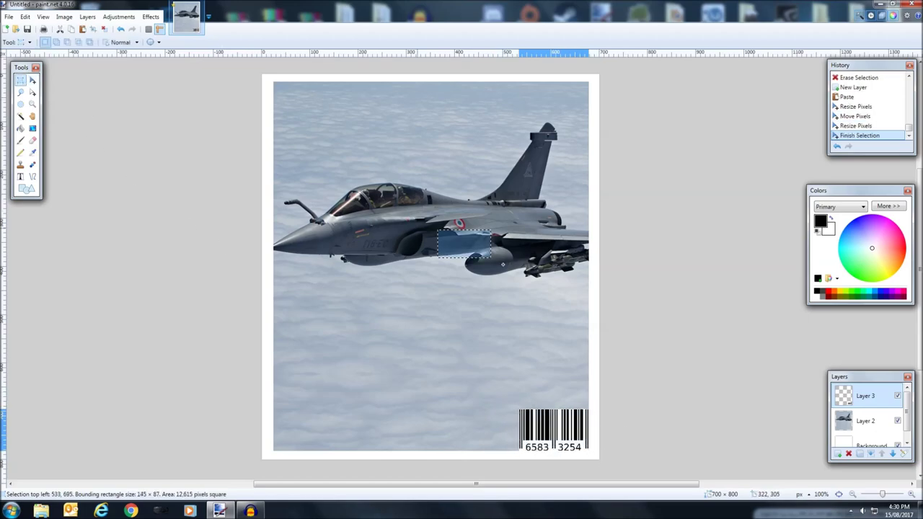
pyautogui.moveTo(438, 230); pyautogui.dragTo(558, 320)
pyautogui.click(497, 285)
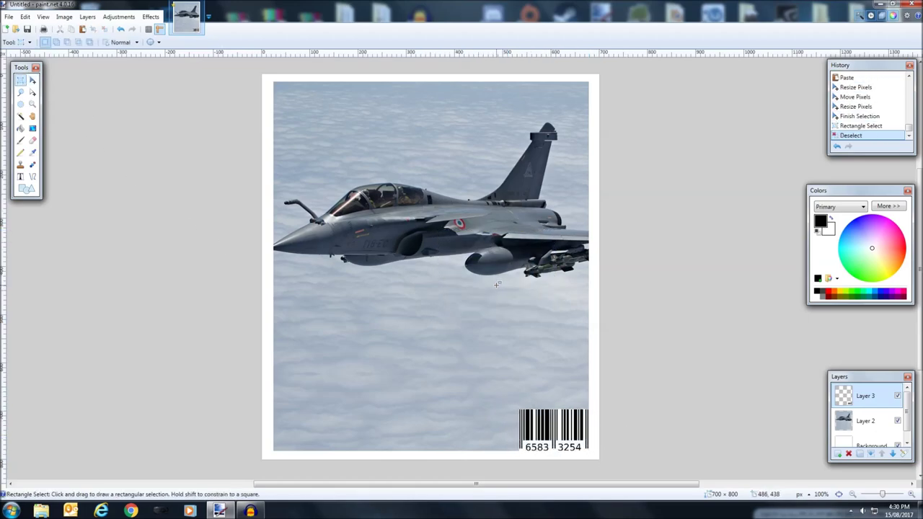
# - Add a new layer and start a text above the jet's cockpit in the Chosence font at size 108
pyautogui.click(836, 454)
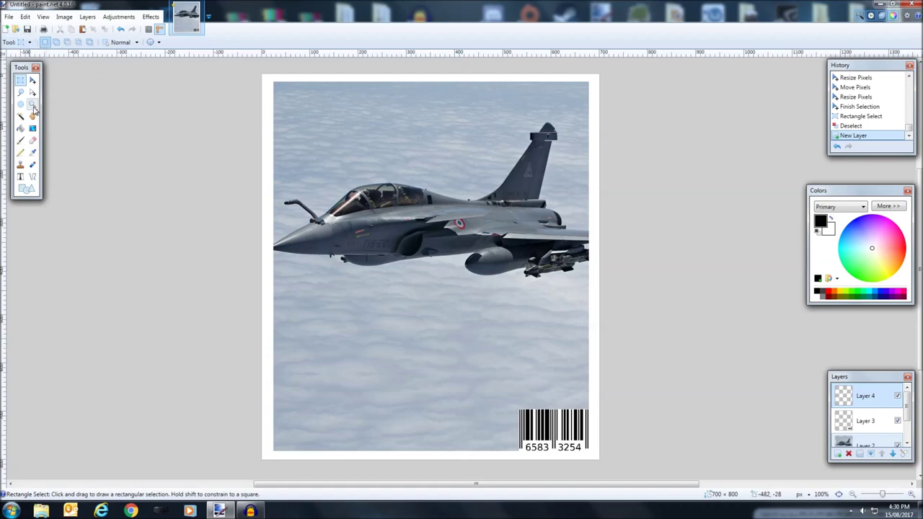
pyautogui.click(21, 176)
pyautogui.click(306, 130)
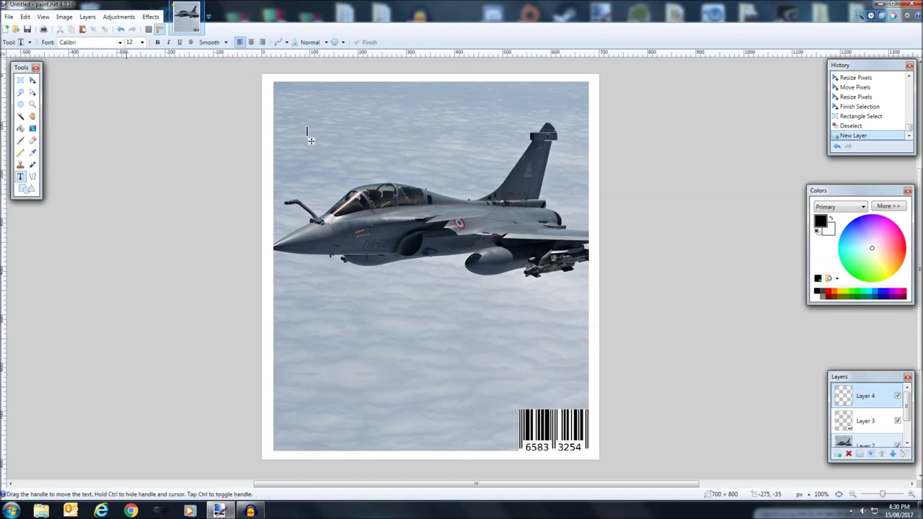
pyautogui.click(120, 42)
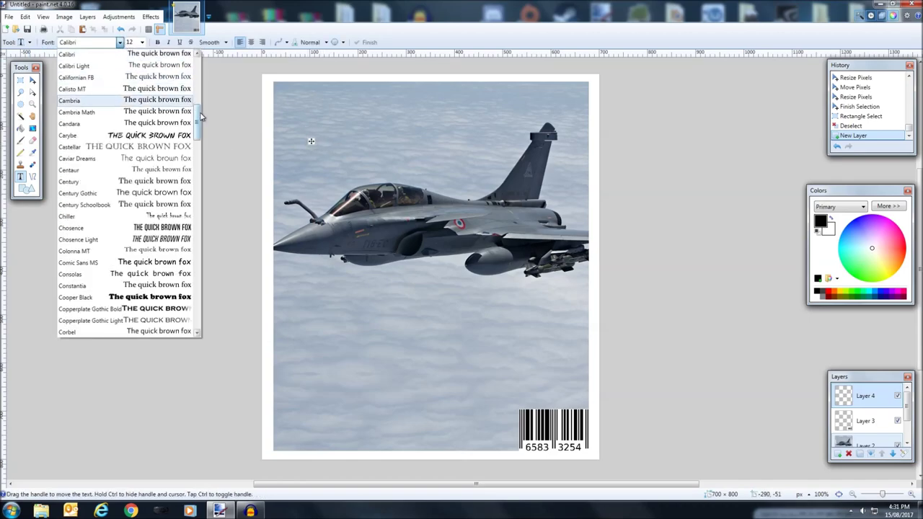
pyautogui.click(131, 229)
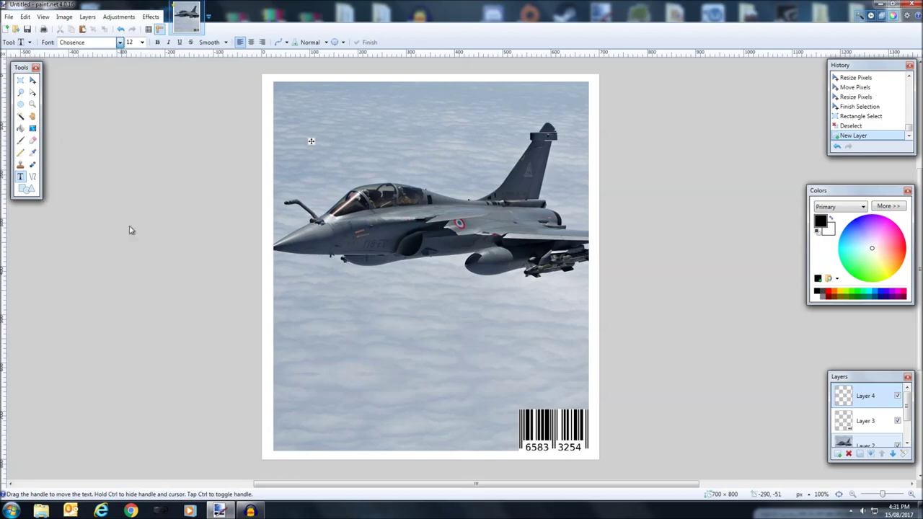
pyautogui.click(142, 42)
pyautogui.click(131, 182)
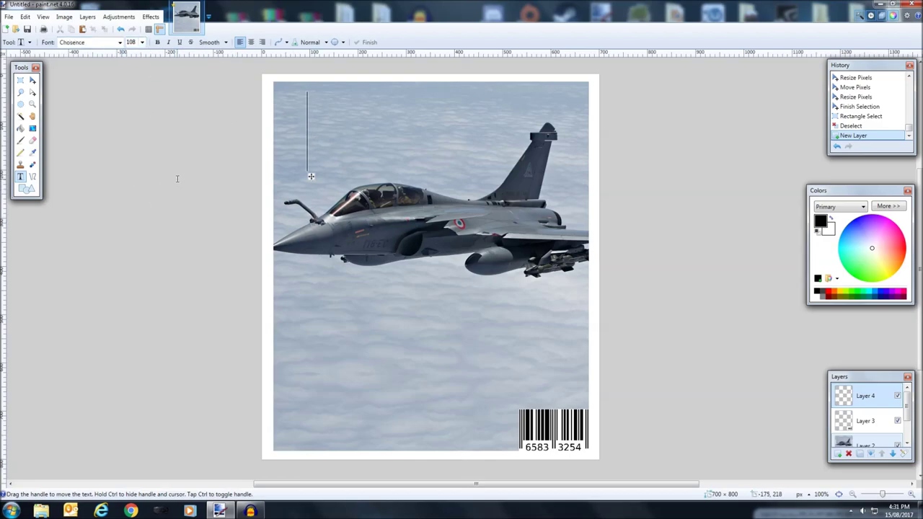
# - Enter the title AVIATION and move it down and slightly right, just over the jet's cockpit
pyautogui.write('A')
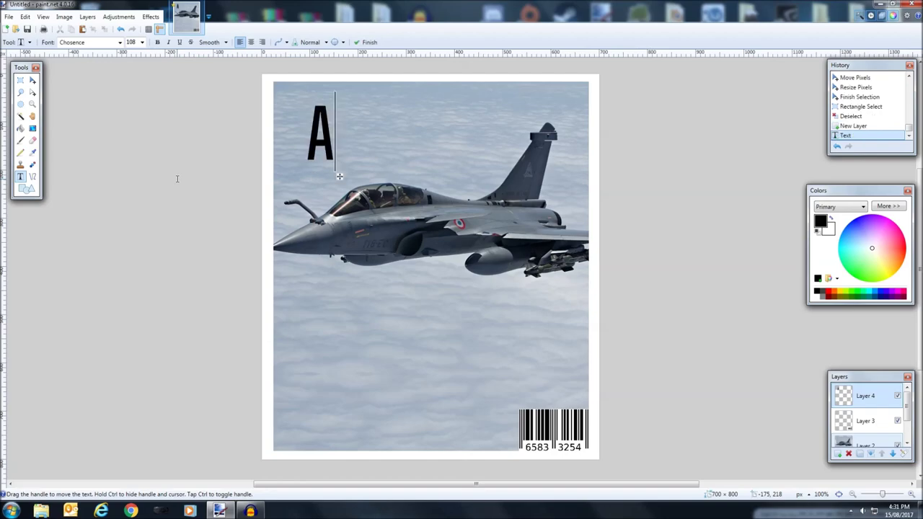
pyautogui.write('VI')
pyautogui.press('BackSpace')
pyautogui.press('BackSpace')
pyautogui.press('BackSpace')
pyautogui.write('AVIATION')
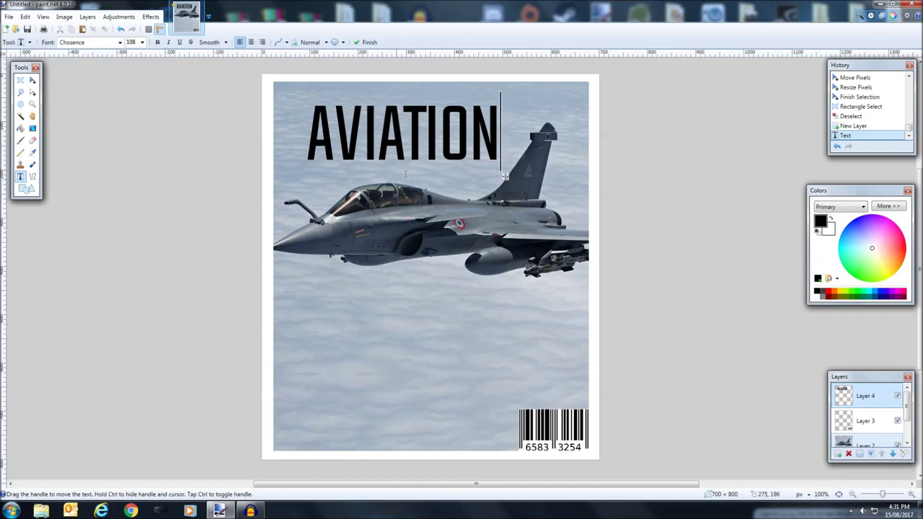
pyautogui.moveTo(505, 176); pyautogui.dragTo(531, 208)
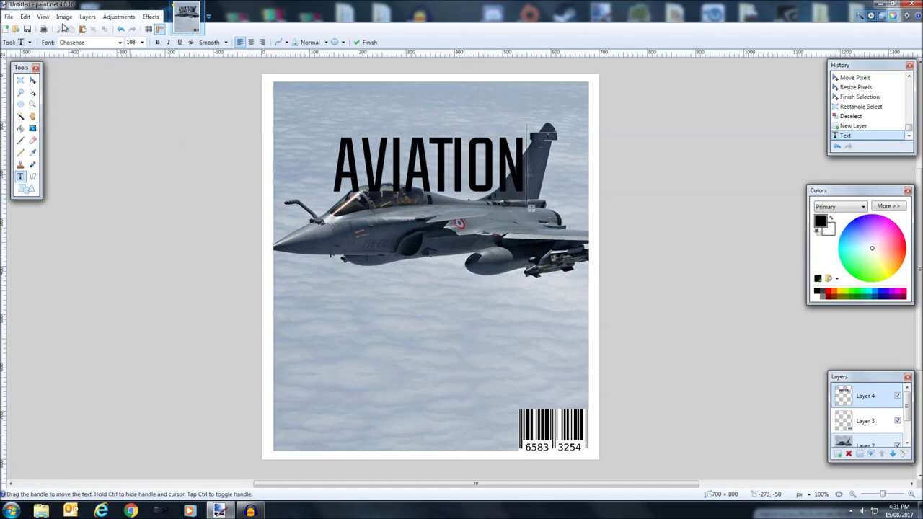
# - Make the AVIATION title italic and white, reposition it so it slightly overlaps the jet's canopy and tail fin, and commit it
pyautogui.click(169, 42)
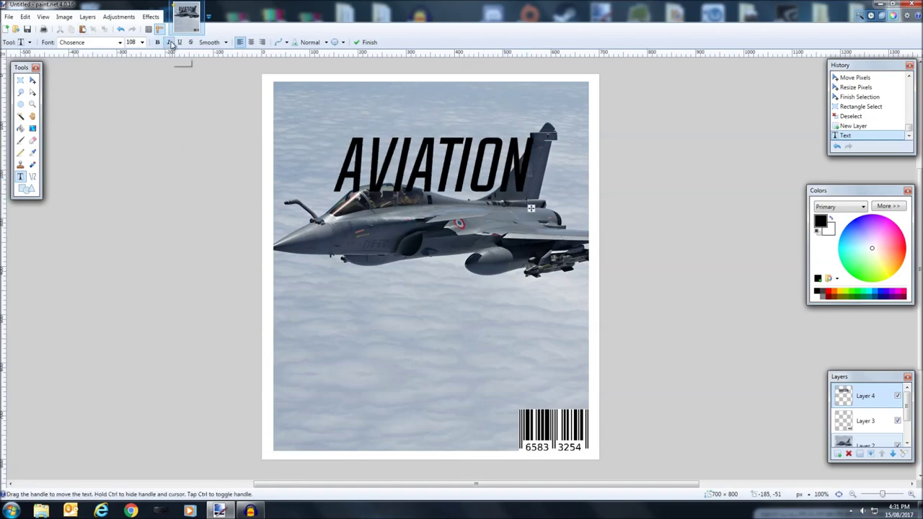
pyautogui.click(832, 219)
pyautogui.moveTo(533, 218); pyautogui.dragTo(535, 197)
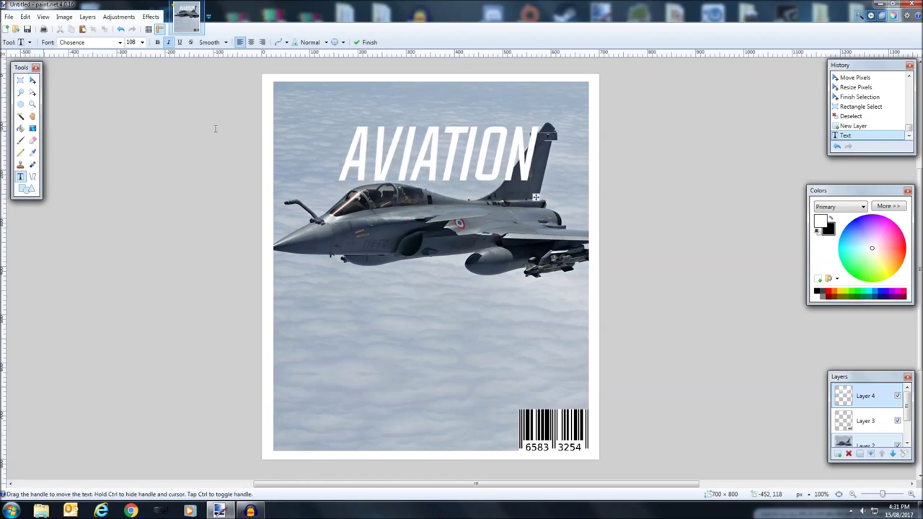
pyautogui.moveTo(535, 198); pyautogui.dragTo(530, 197)
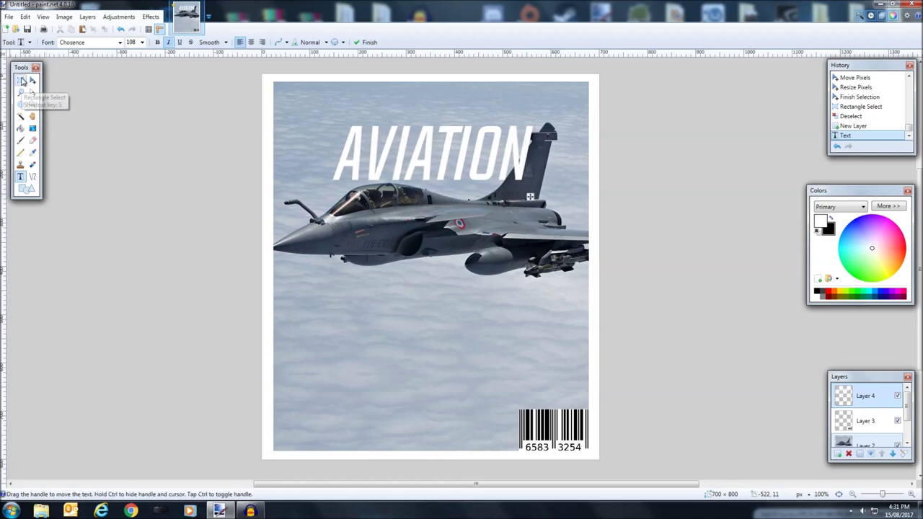
pyautogui.moveTo(530, 195); pyautogui.dragTo(534, 208)
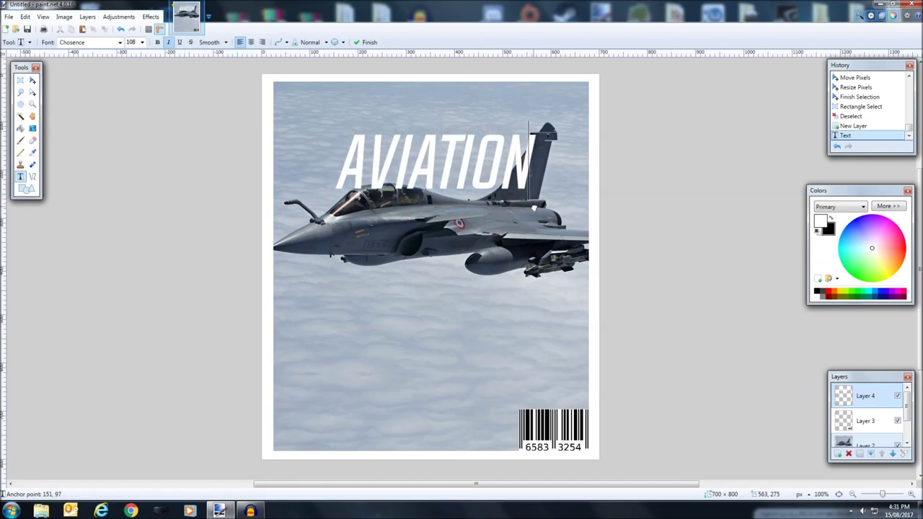
pyautogui.click(20, 80)
pyautogui.moveTo(437, 193); pyautogui.dragTo(485, 273)
pyautogui.click(459, 245)
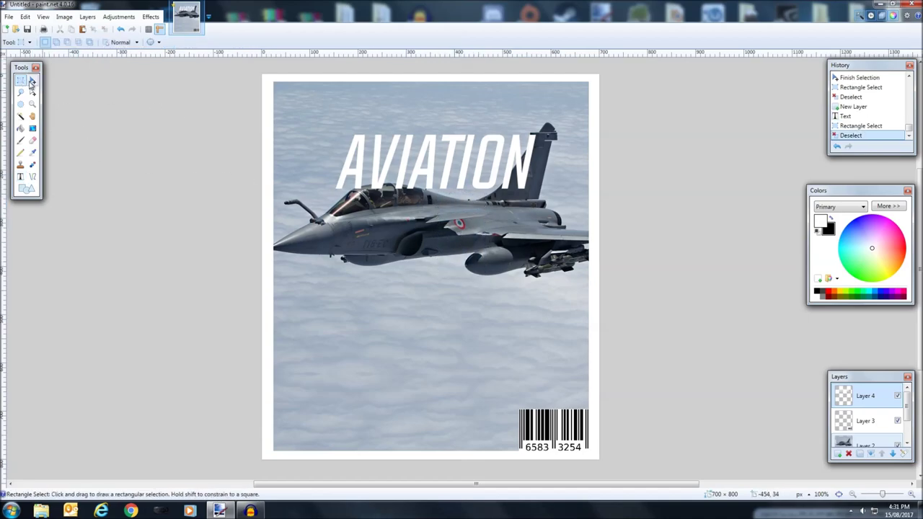
# - Add a small white italic AUS at size 24 just above the first A of AVIATION and commit it
pyautogui.click(20, 176)
pyautogui.click(335, 120)
pyautogui.click(142, 42)
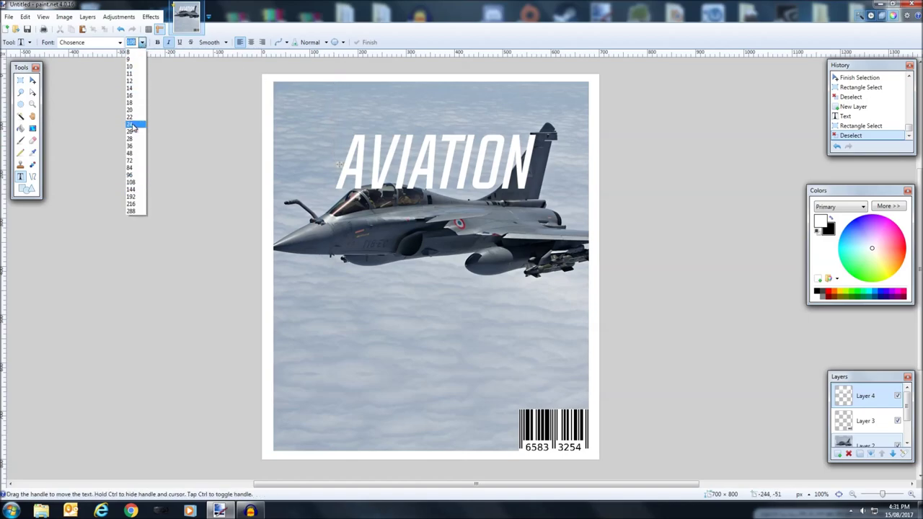
pyautogui.click(137, 127)
pyautogui.moveTo(339, 132); pyautogui.dragTo(356, 139)
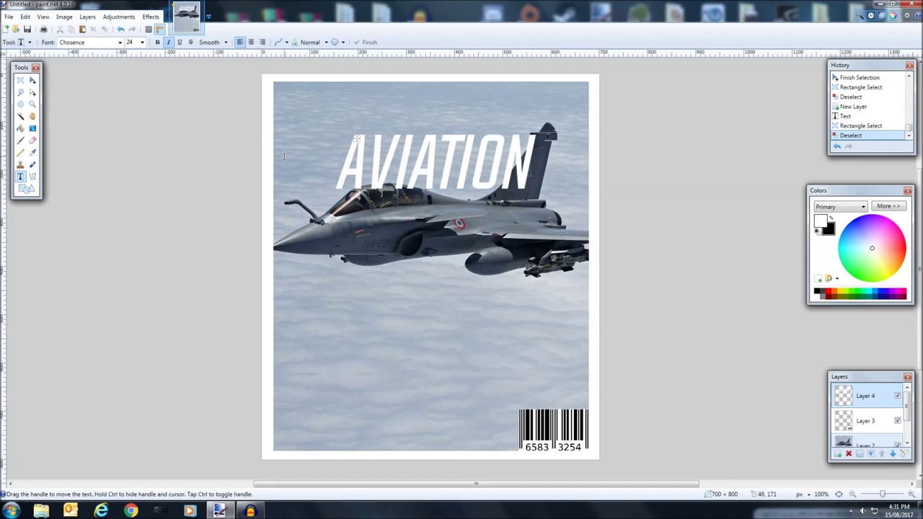
pyautogui.write('AUS')
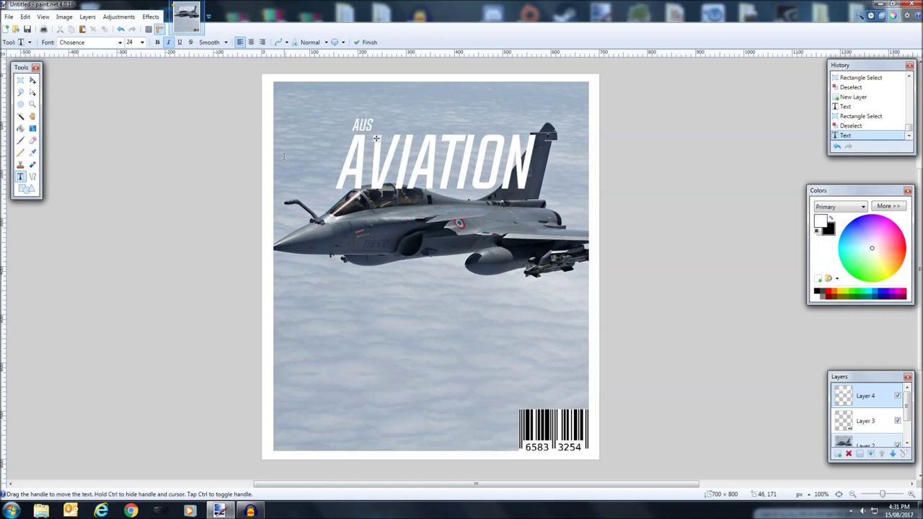
pyautogui.moveTo(377, 137); pyautogui.dragTo(378, 140)
pyautogui.click(20, 80)
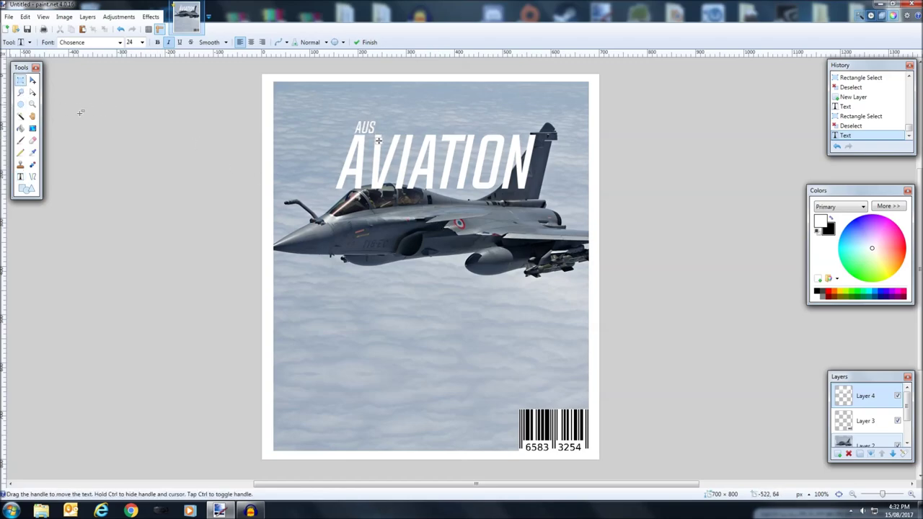
pyautogui.moveTo(407, 265); pyautogui.dragTo(595, 364)
pyautogui.click(804, 413)
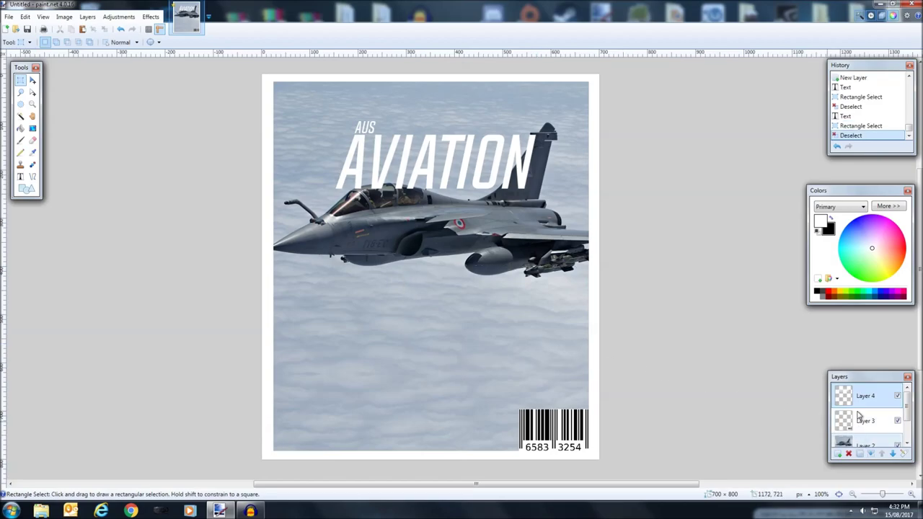
# - Erase the lower ends of the first A, V and I where they cover the cockpit canopy, at brush width 2
pyautogui.moveTo(885, 495); pyautogui.dragTo(887, 495)
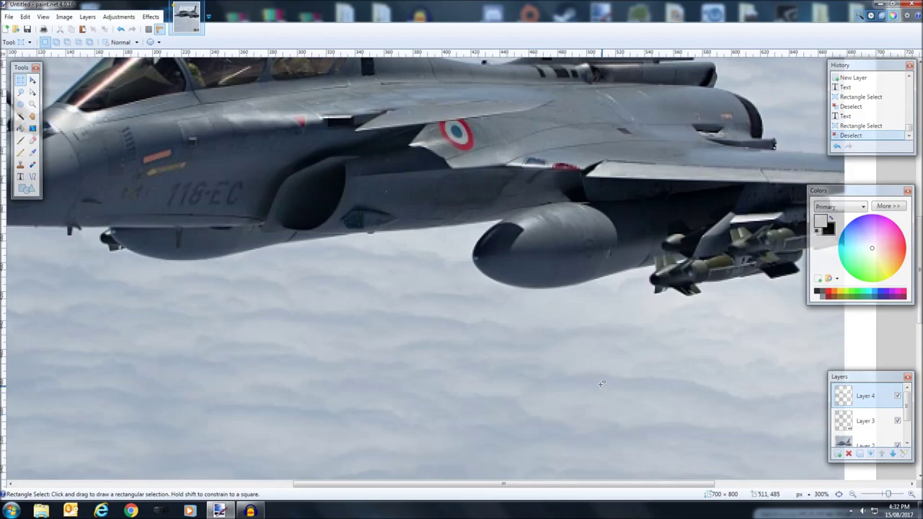
pyautogui.scroll(4, 598, 371)
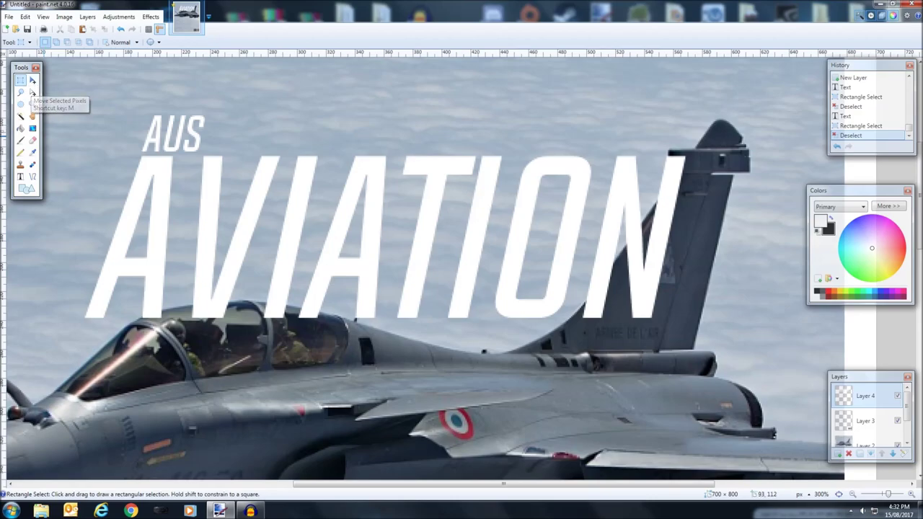
pyautogui.click(32, 140)
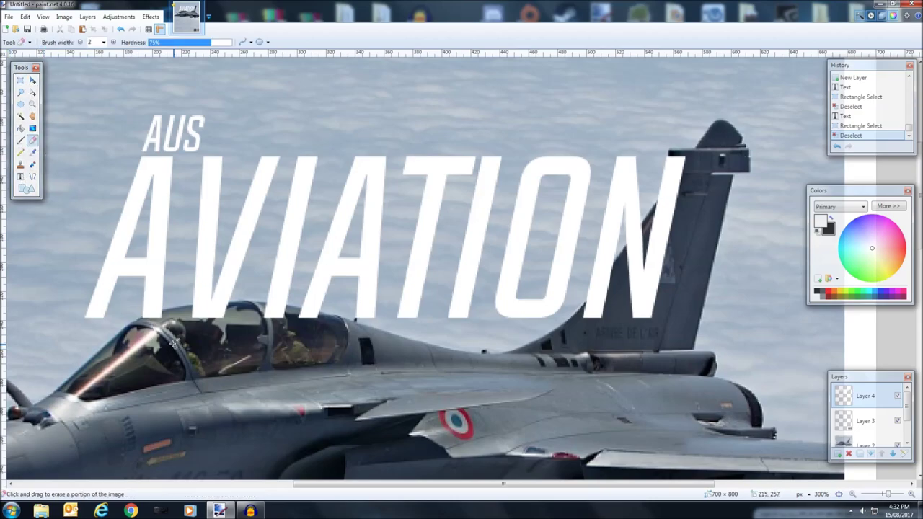
pyautogui.moveTo(886, 497); pyautogui.dragTo(893, 497)
pyautogui.moveTo(525, 484); pyautogui.dragTo(505, 487)
pyautogui.hscroll(-5, 520, 487)
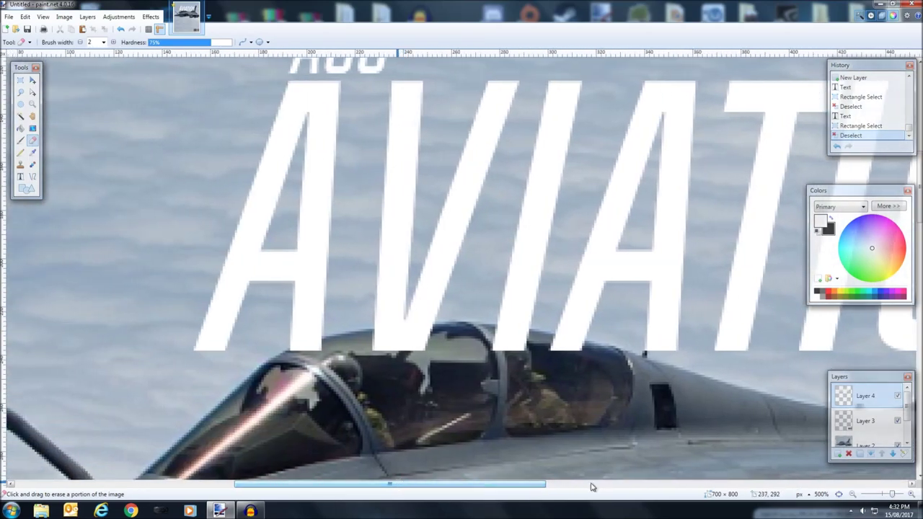
pyautogui.moveTo(885, 497); pyautogui.dragTo(897, 496)
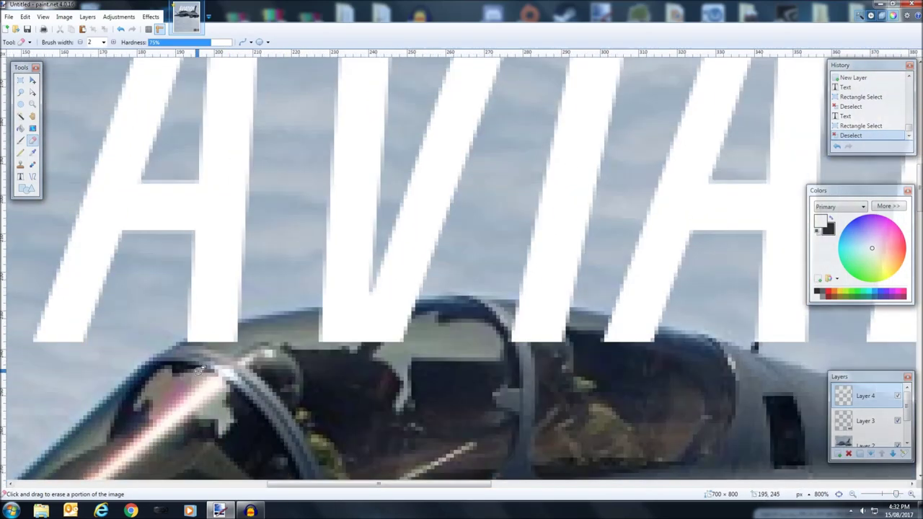
pyautogui.moveTo(238, 339)
pyautogui.mouseDown()
pyautogui.moveTo(228, 328)
pyautogui.moveTo(205, 341)
pyautogui.moveTo(223, 329)
pyautogui.mouseUp()
pyautogui.moveTo(288, 333)
pyautogui.mouseDown()
pyautogui.moveTo(400, 335)
pyautogui.moveTo(329, 328)
pyautogui.moveTo(404, 326)
pyautogui.moveTo(418, 306)
pyautogui.moveTo(398, 299)
pyautogui.moveTo(341, 320)
pyautogui.moveTo(364, 303)
pyautogui.mouseUp()
pyautogui.moveTo(504, 337)
pyautogui.mouseDown()
pyautogui.moveTo(530, 343)
pyautogui.moveTo(521, 339)
pyautogui.moveTo(566, 333)
pyautogui.moveTo(546, 332)
pyautogui.mouseUp()
pyautogui.moveTo(548, 330); pyautogui.dragTo(545, 333)
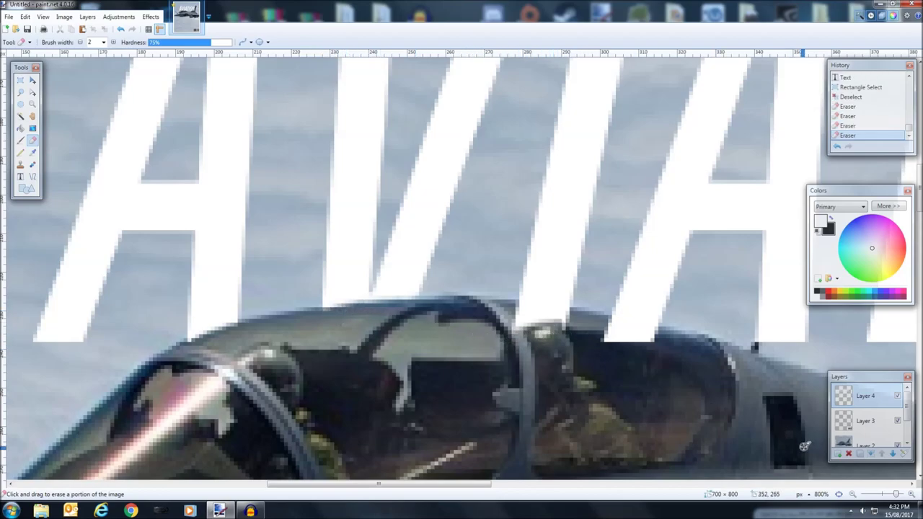
# - Erase the remaining bottom parts of the first I and the second A along the canopy's upper edge
pyautogui.moveTo(898, 494); pyautogui.dragTo(900, 494)
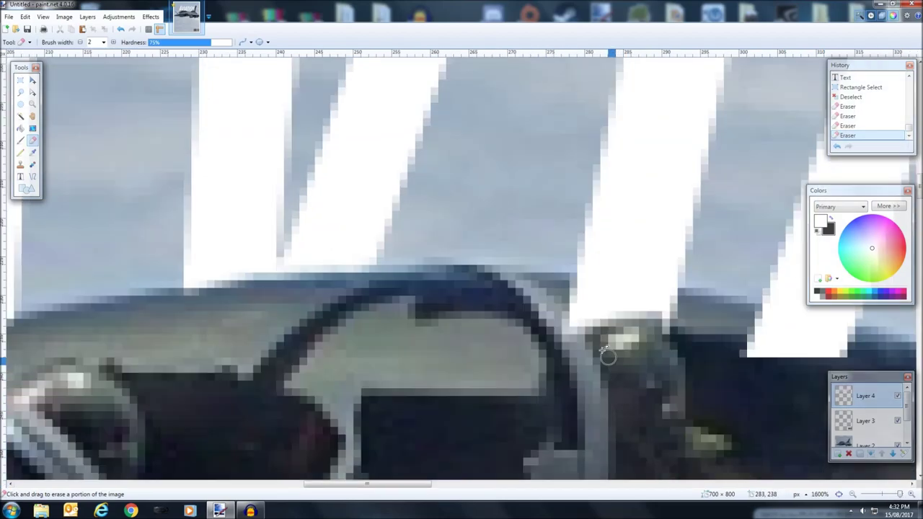
pyautogui.moveTo(616, 288)
pyautogui.mouseDown()
pyautogui.moveTo(699, 312)
pyautogui.moveTo(609, 335)
pyautogui.moveTo(612, 308)
pyautogui.moveTo(577, 315)
pyautogui.moveTo(671, 299)
pyautogui.moveTo(587, 285)
pyautogui.mouseUp()
pyautogui.hscroll(5, 256, 474)
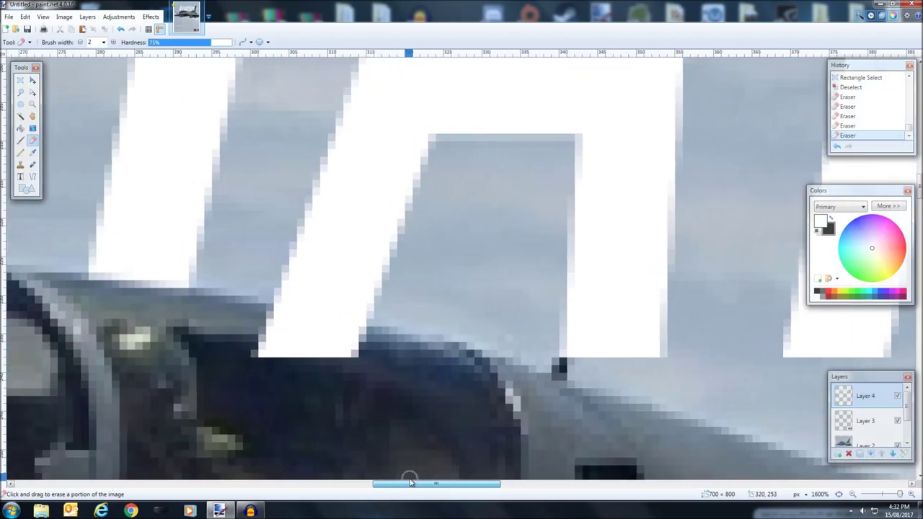
pyautogui.moveTo(278, 310)
pyautogui.mouseDown()
pyautogui.moveTo(393, 352)
pyautogui.moveTo(349, 345)
pyautogui.moveTo(313, 354)
pyautogui.moveTo(365, 355)
pyautogui.moveTo(248, 332)
pyautogui.moveTo(253, 345)
pyautogui.moveTo(280, 360)
pyautogui.moveTo(303, 310)
pyautogui.mouseUp()
pyautogui.scroll(-3, 558, 422)
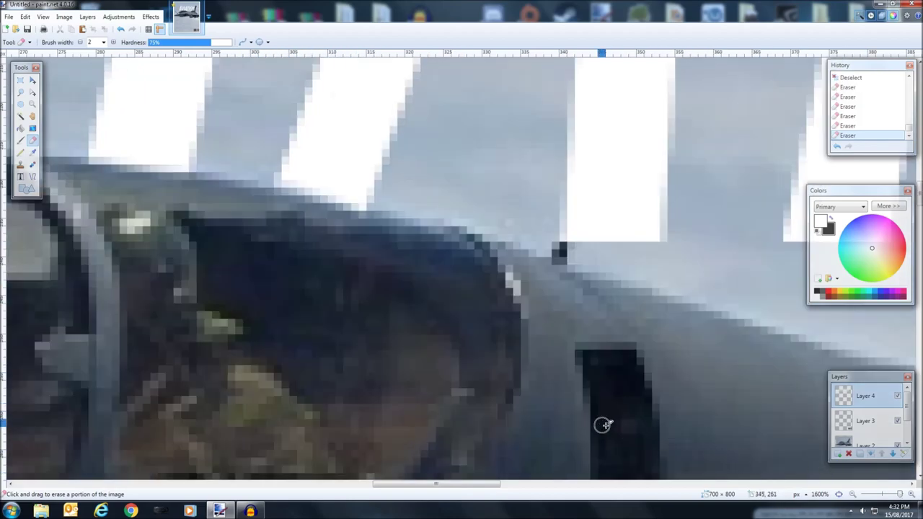
# - Try to erase the parts of the N that cover the jet's tail fin, at brush width 50
pyautogui.moveTo(468, 490); pyautogui.dragTo(672, 490)
pyautogui.scroll(2, 722, 433)
pyautogui.moveTo(901, 498)
pyautogui.mouseDown()
pyautogui.moveTo(884, 501)
pyautogui.moveTo(894, 499)
pyautogui.mouseUp()
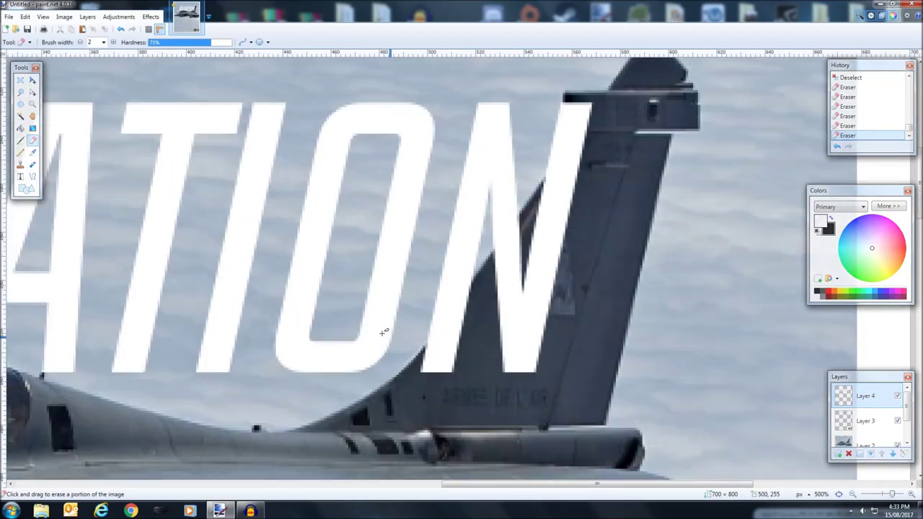
pyautogui.click(103, 42)
pyautogui.click(93, 198)
pyautogui.moveTo(549, 354)
pyautogui.mouseDown()
pyautogui.moveTo(577, 406)
pyautogui.moveTo(577, 319)
pyautogui.moveTo(457, 392)
pyautogui.moveTo(454, 403)
pyautogui.moveTo(501, 354)
pyautogui.moveTo(582, 305)
pyautogui.moveTo(591, 276)
pyautogui.moveTo(556, 300)
pyautogui.moveTo(541, 302)
pyautogui.moveTo(541, 290)
pyautogui.moveTo(580, 251)
pyautogui.moveTo(610, 197)
pyautogui.mouseUp()
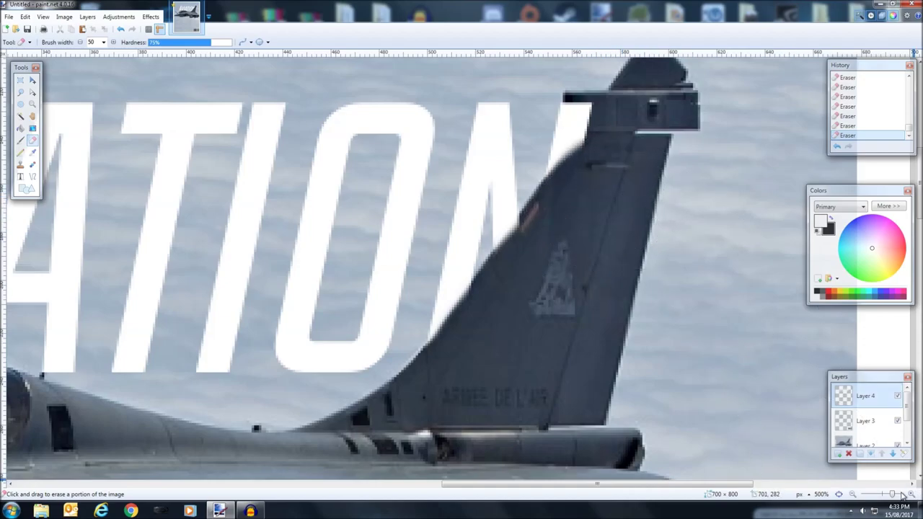
# - Undo the last two eraser strokes on the N
pyautogui.moveTo(895, 498); pyautogui.dragTo(883, 499)
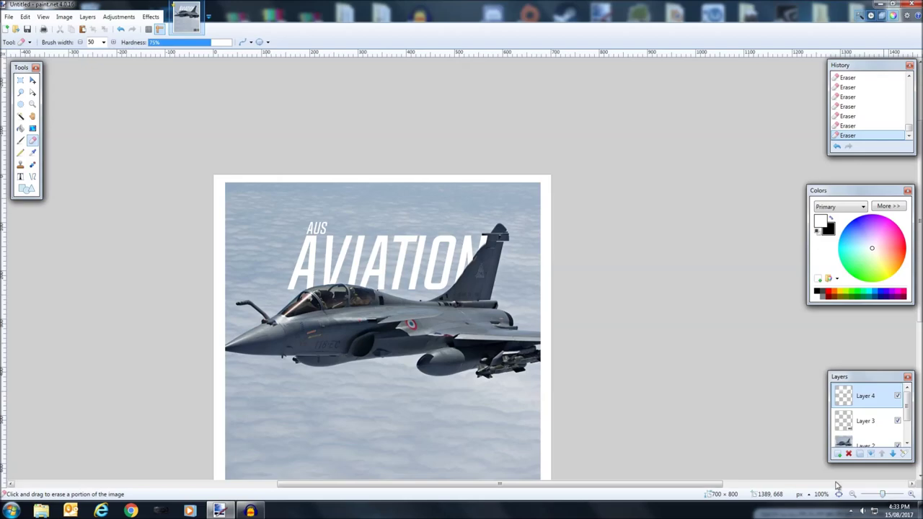
pyautogui.click(121, 28)
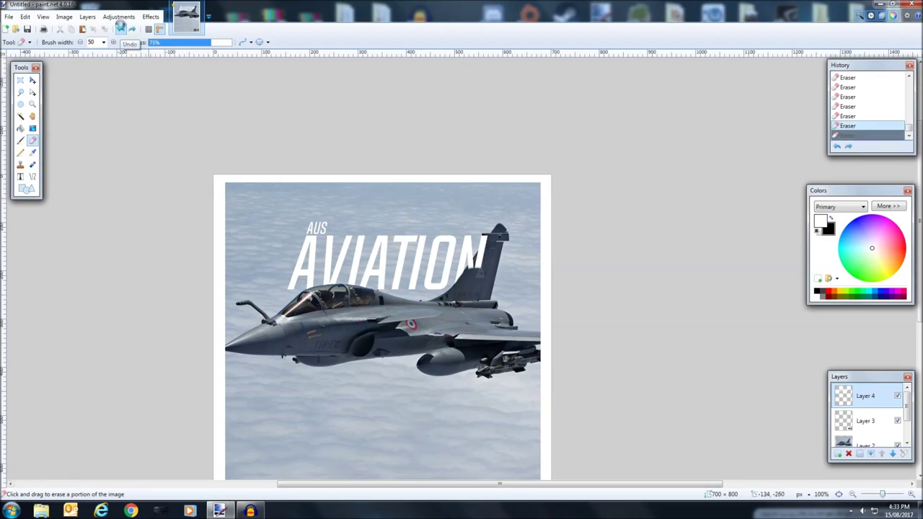
pyautogui.click(121, 28)
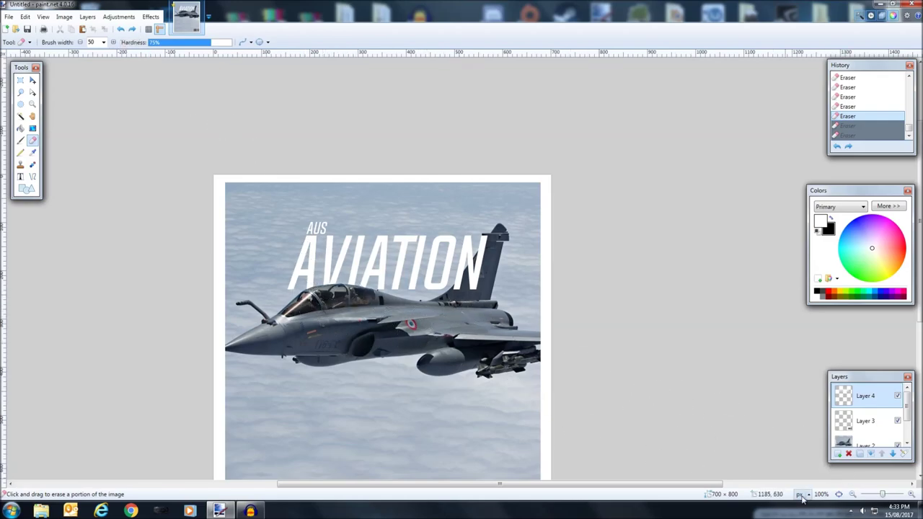
# - Try to erase the N's upper corner over the tip of the tail fin at brush width 15, and undo it
pyautogui.moveTo(884, 498); pyautogui.dragTo(895, 495)
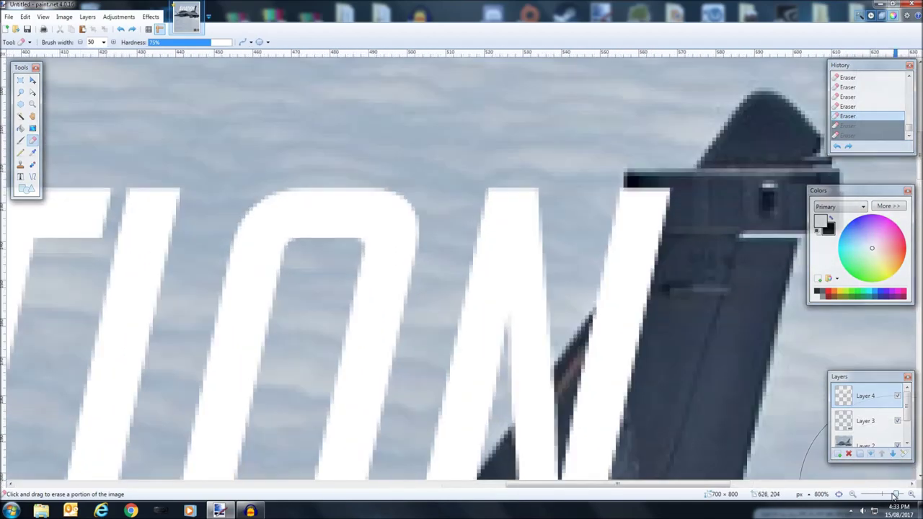
pyautogui.moveTo(590, 491); pyautogui.dragTo(618, 492)
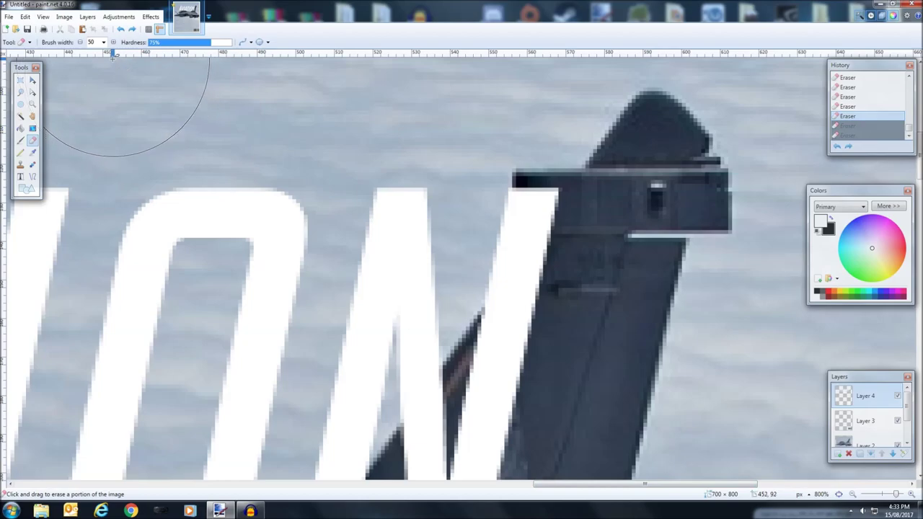
pyautogui.click(104, 42)
pyautogui.click(97, 72)
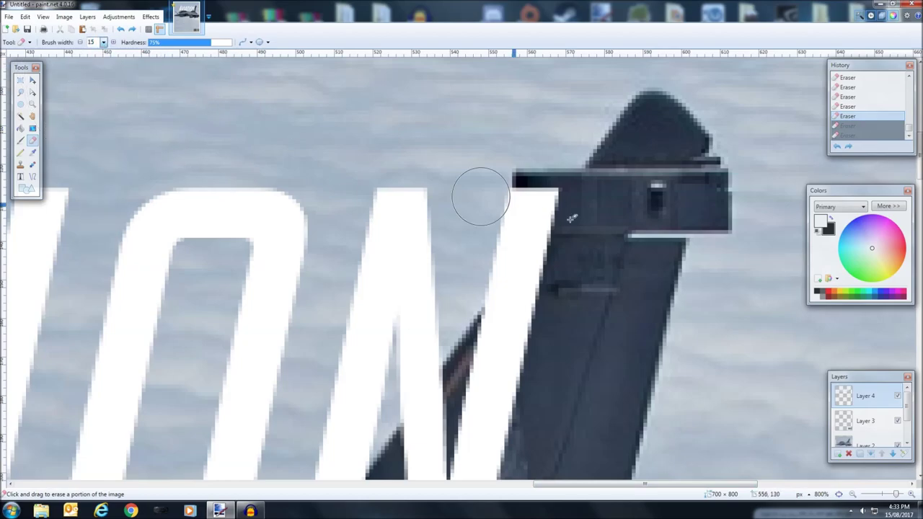
pyautogui.moveTo(561, 203)
pyautogui.mouseDown()
pyautogui.moveTo(538, 204)
pyautogui.moveTo(534, 194)
pyautogui.moveTo(567, 236)
pyautogui.moveTo(520, 188)
pyautogui.moveTo(572, 194)
pyautogui.moveTo(490, 205)
pyautogui.mouseUp()
pyautogui.click(121, 28)
pyautogui.click(120, 29)
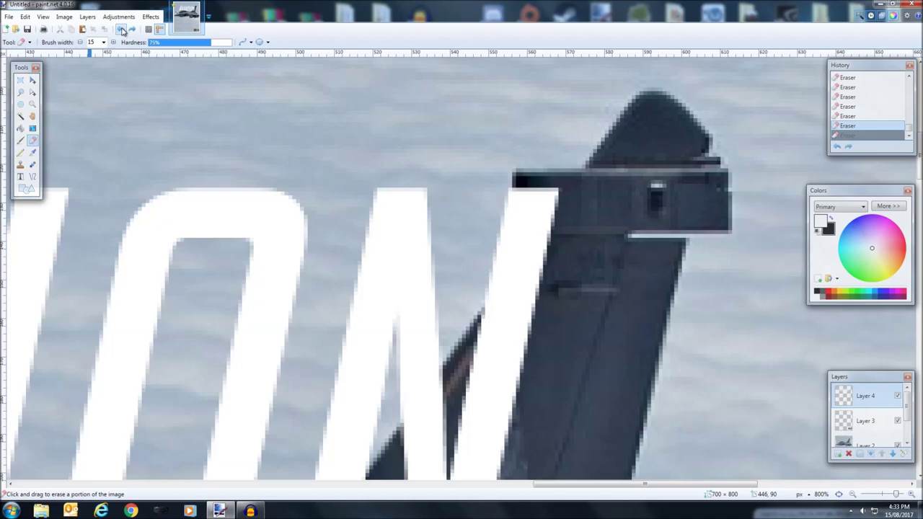
# - Erase the N's upper-right corner where it covers the crosspiece near the tail fin's tip, and reduce the eraser's brush width to 2
pyautogui.moveTo(614, 192)
pyautogui.mouseDown()
pyautogui.moveTo(565, 206)
pyautogui.moveTo(518, 199)
pyautogui.moveTo(541, 234)
pyautogui.mouseUp()
pyautogui.click(103, 42)
pyautogui.scroll(5, 100, 144)
pyautogui.click(97, 68)
pyautogui.moveTo(896, 494); pyautogui.dragTo(885, 495)
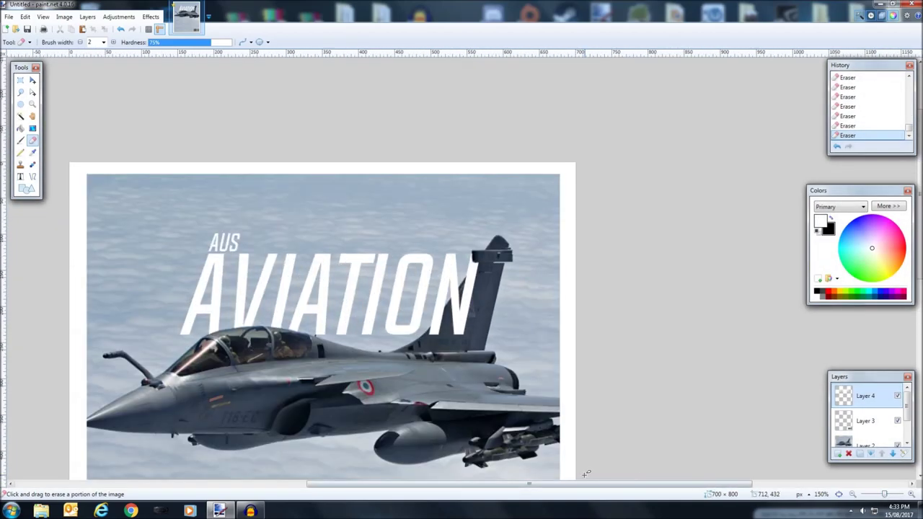
pyautogui.hscroll(-3, 550, 487)
pyautogui.scroll(-3, 557, 390)
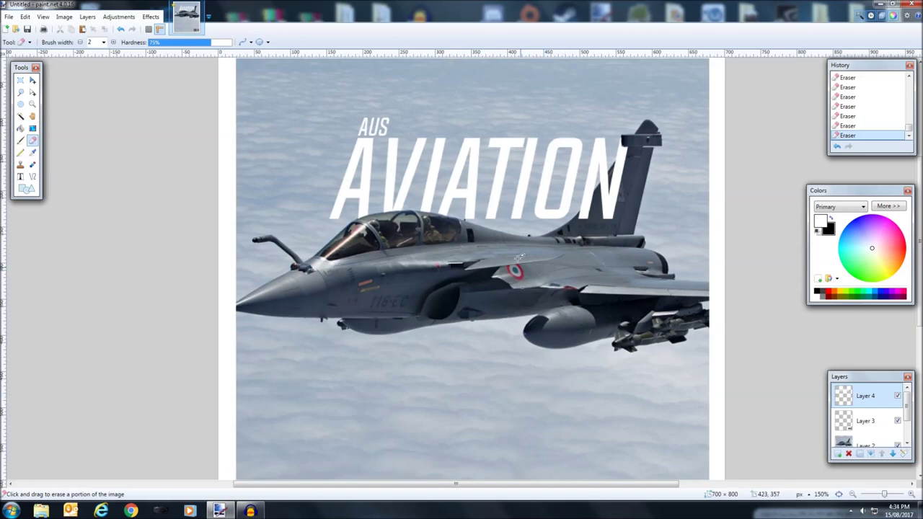
pyautogui.scroll(3, 525, 286)
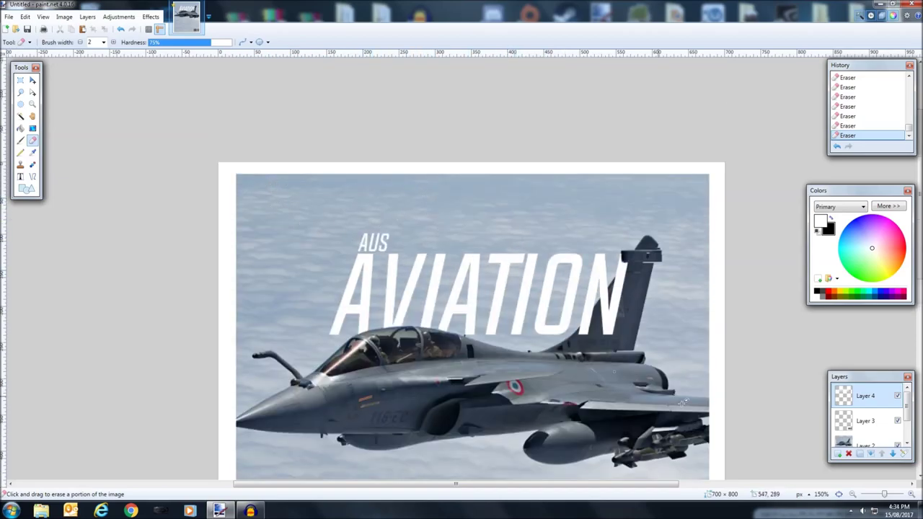
# - Add a new layer and enter the non-italic dark red test text "DASDSD" in the sky above the AUS AVIATION title
pyautogui.click(838, 454)
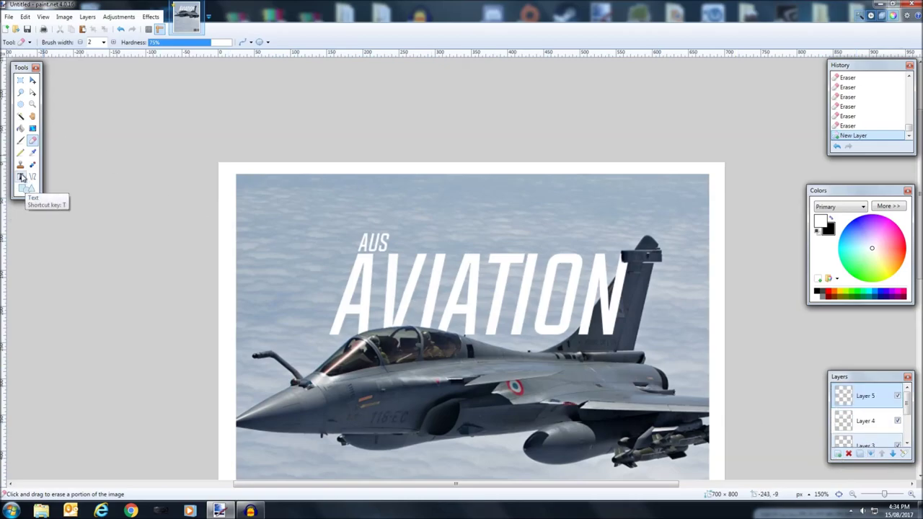
pyautogui.click(21, 178)
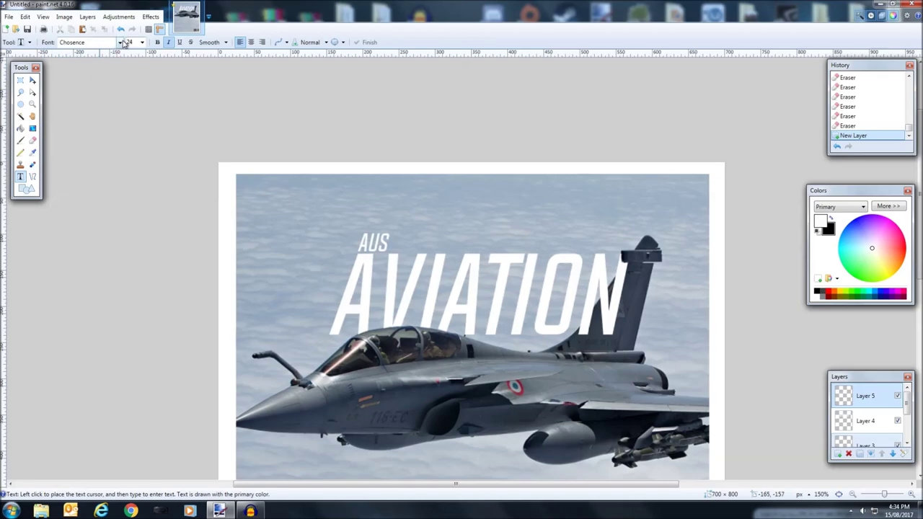
pyautogui.click(280, 201)
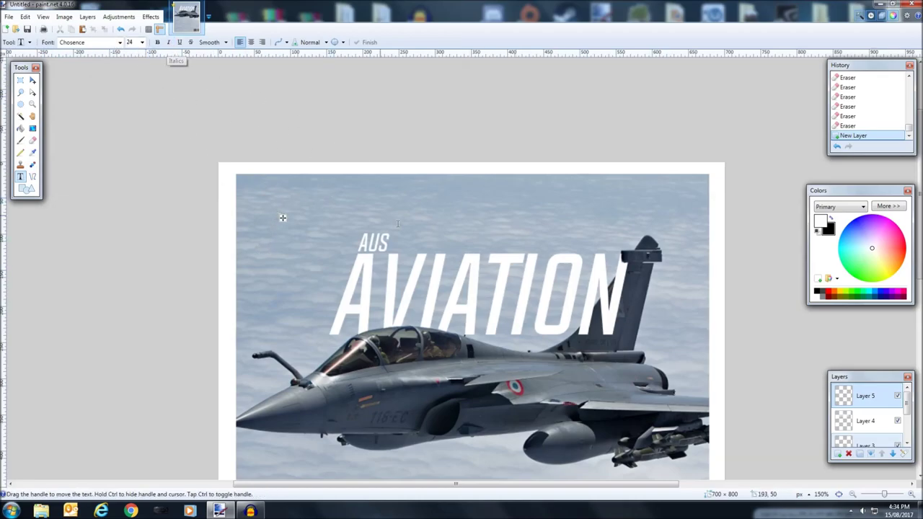
pyautogui.click(824, 296)
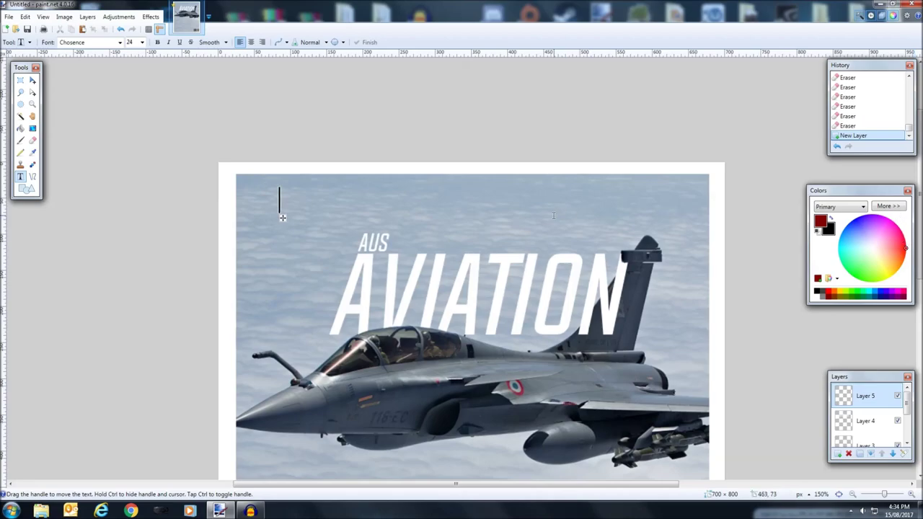
pyautogui.write('DASDSD')
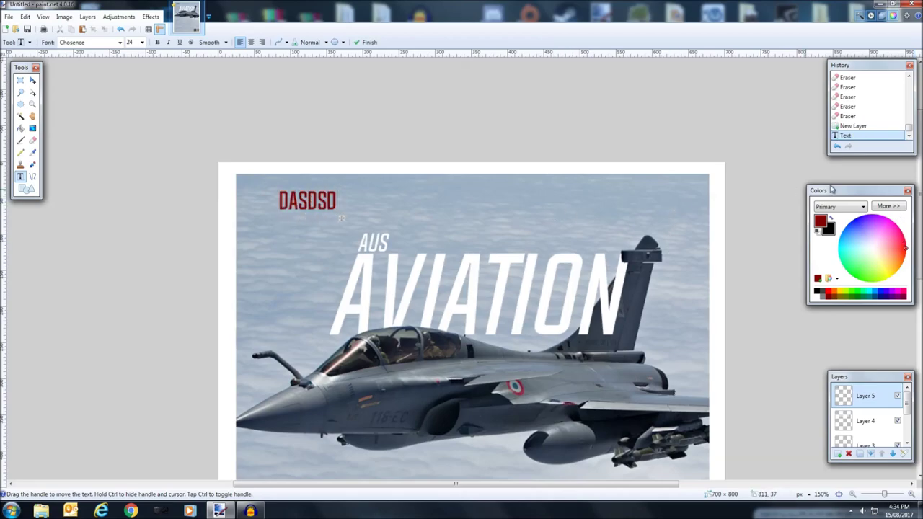
# - Fine-tune the primary text colour to the deep crimson 7F0011
pyautogui.click(886, 207)
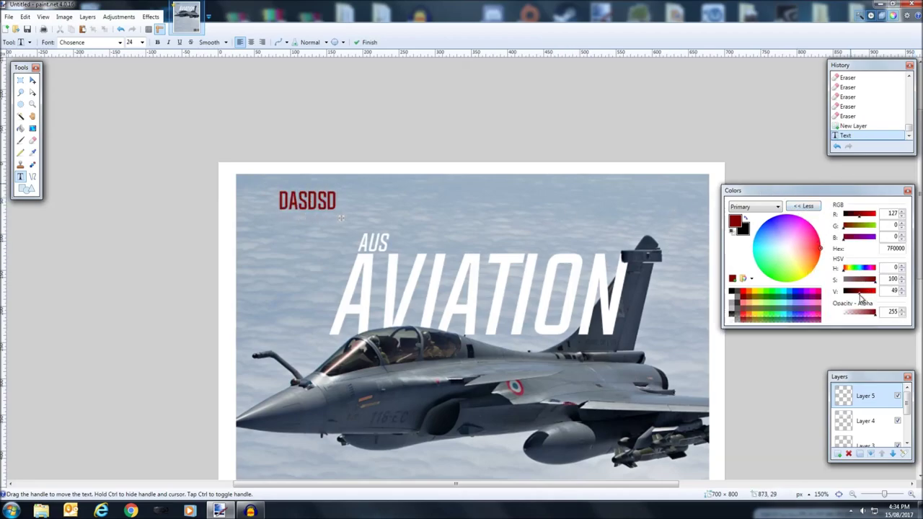
pyautogui.moveTo(858, 297); pyautogui.dragTo(864, 304)
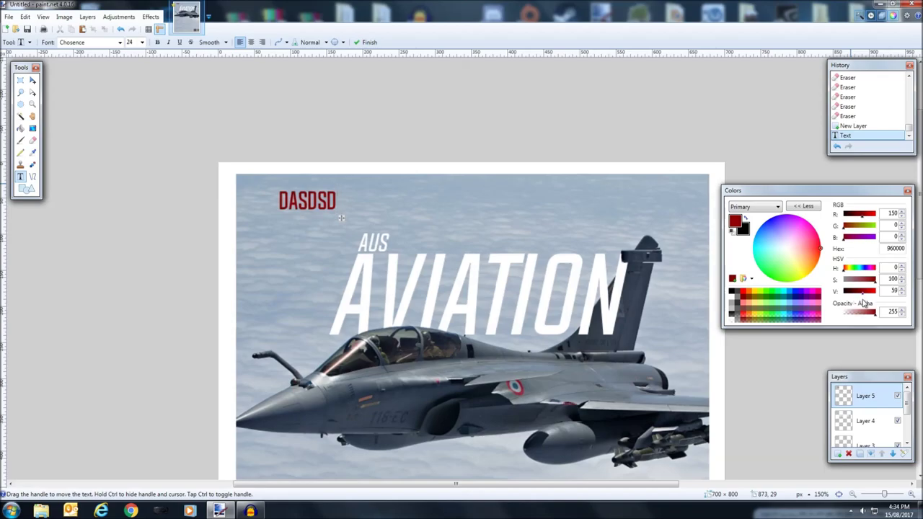
pyautogui.click(861, 215)
pyautogui.moveTo(823, 249); pyautogui.dragTo(824, 248)
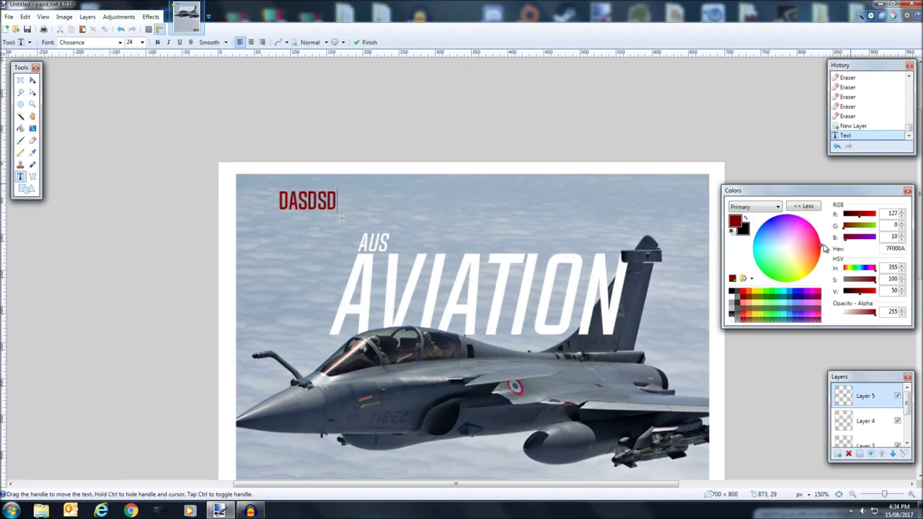
# - Replace the test text above the title with "FRENCH AIRFORE"
pyautogui.press('BackSpace')
pyautogui.press('BackSpace')
pyautogui.press('BackSpace')
pyautogui.press('BackSpace')
pyautogui.press('BackSpace')
pyautogui.press('BackSpace')
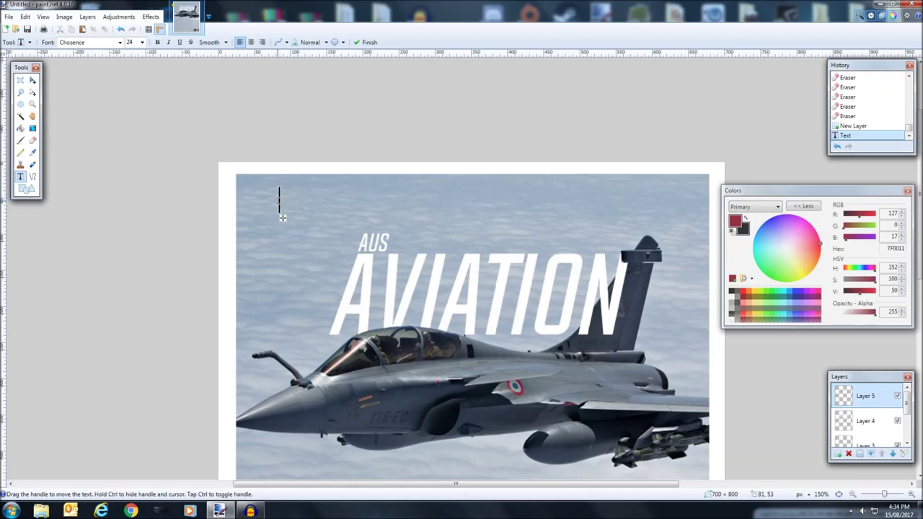
pyautogui.write('FREN')
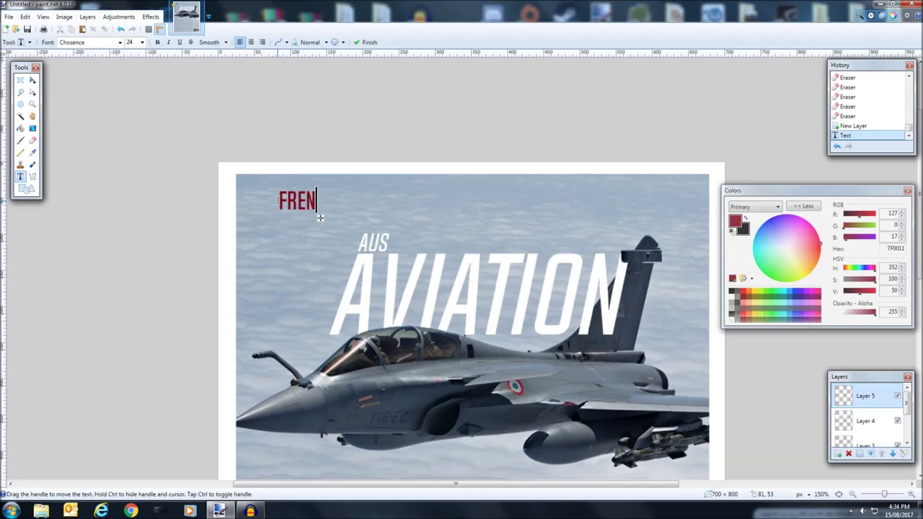
pyautogui.write('CH AIRFORE')
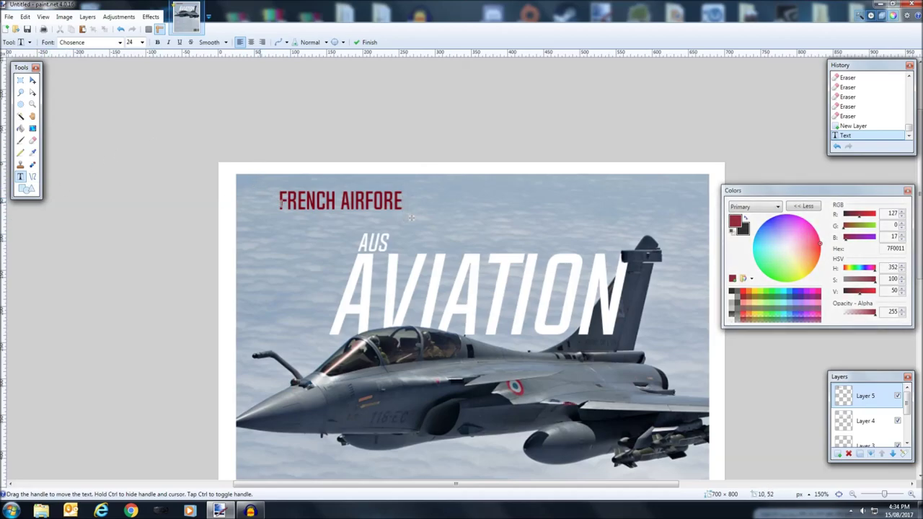
# - Add the white text "REVEALS NEW AIRCRAFT TO PUBLIC" after the red words, aligned on the same line
pyautogui.click(482, 203)
pyautogui.moveTo(487, 221); pyautogui.dragTo(413, 220)
pyautogui.write('RE')
pyautogui.press('BackSpace')
pyautogui.press('BackSpace')
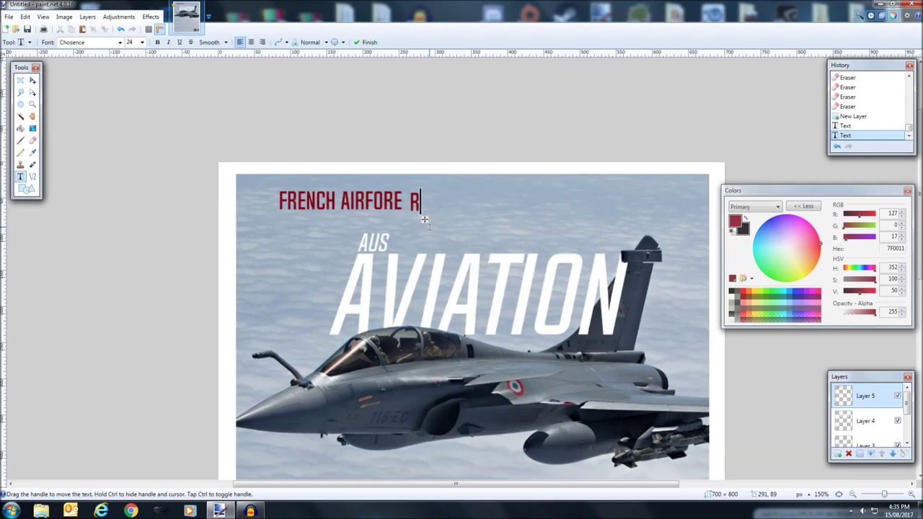
pyautogui.click(732, 297)
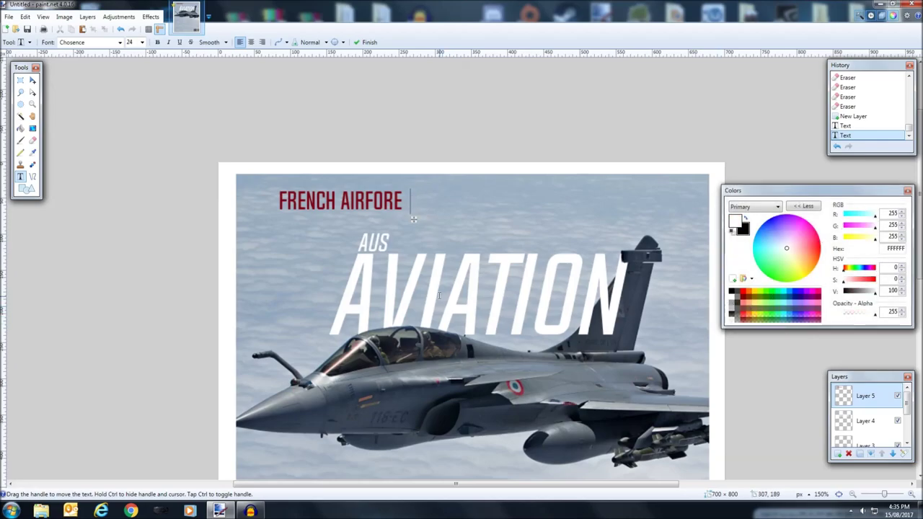
pyautogui.write('REVEALS')
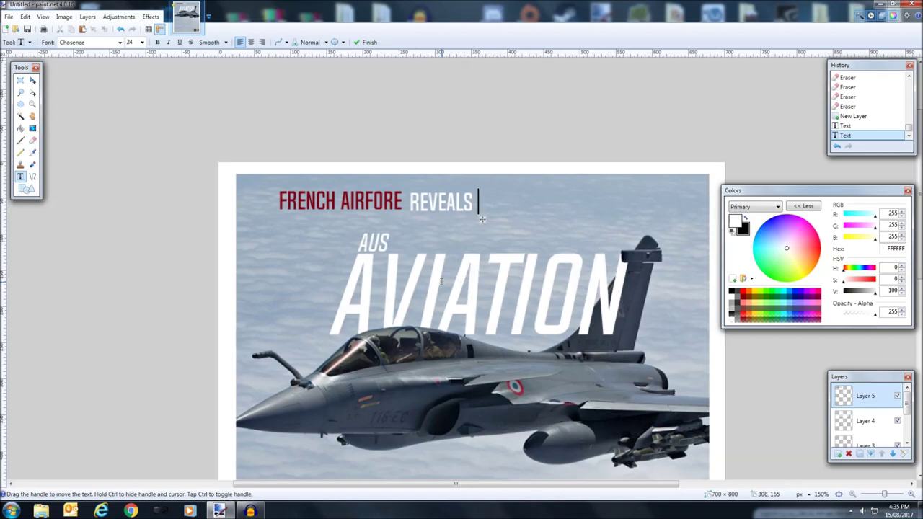
pyautogui.write(' NEW AIRC')
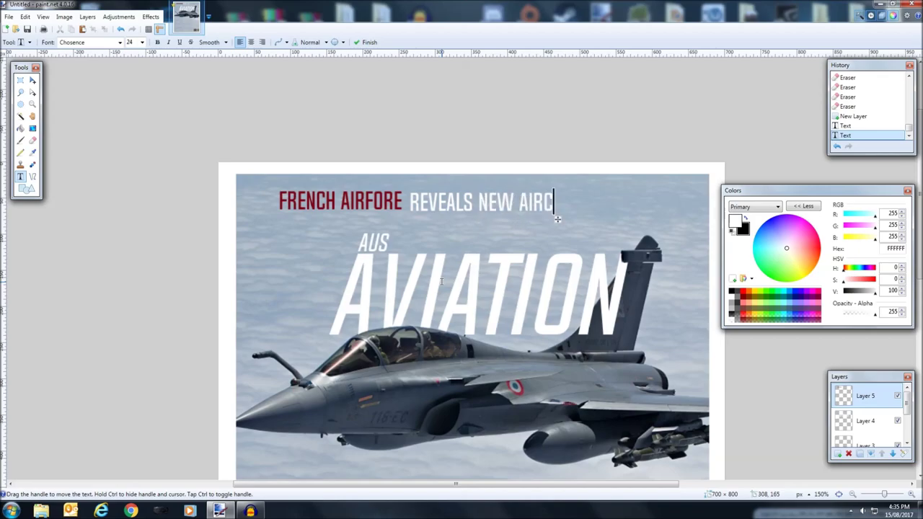
pyautogui.write('RAFT TO PUBLIC')
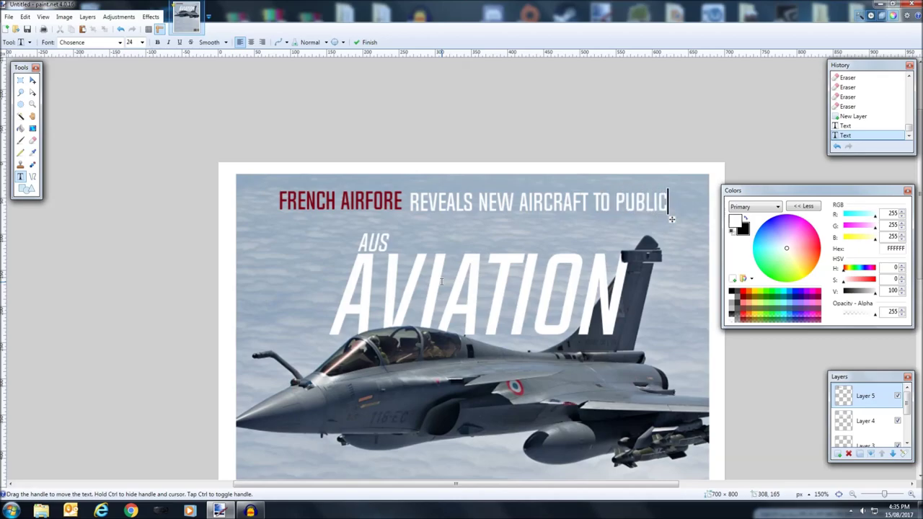
pyautogui.moveTo(672, 220); pyautogui.dragTo(670, 218)
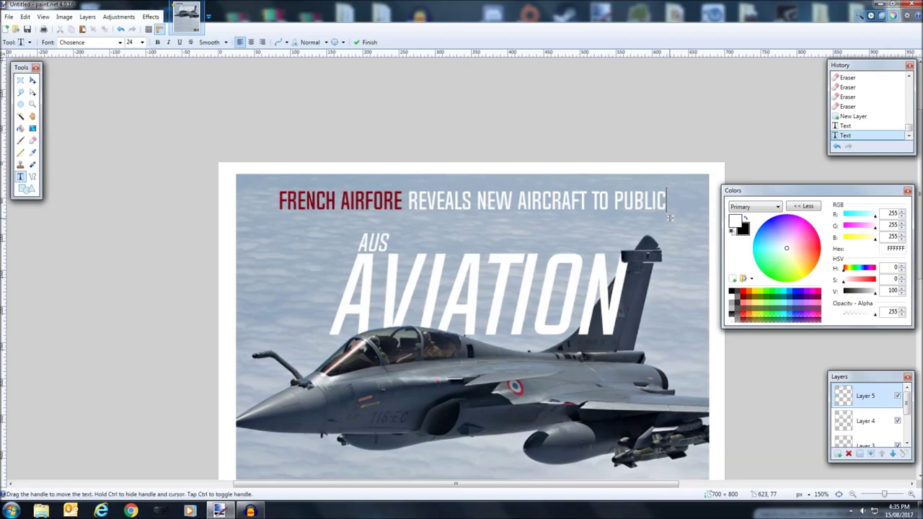
pyautogui.click(20, 80)
pyautogui.moveTo(428, 230); pyautogui.dragTo(543, 323)
pyautogui.click(477, 242)
# - Add another new layer and set the text to Chosence, italic, size 192
pyautogui.scroll(-3, 478, 216)
pyautogui.scroll(-3, 476, 198)
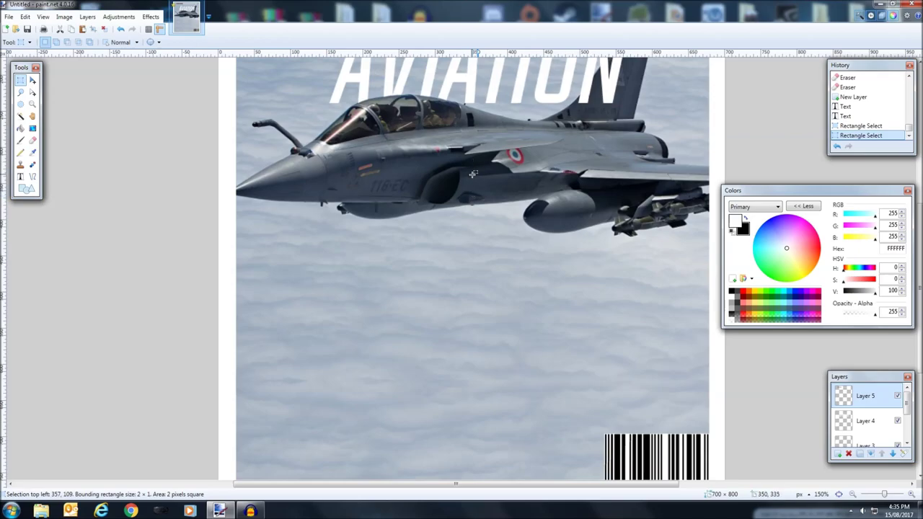
pyautogui.scroll(3, 419, 315)
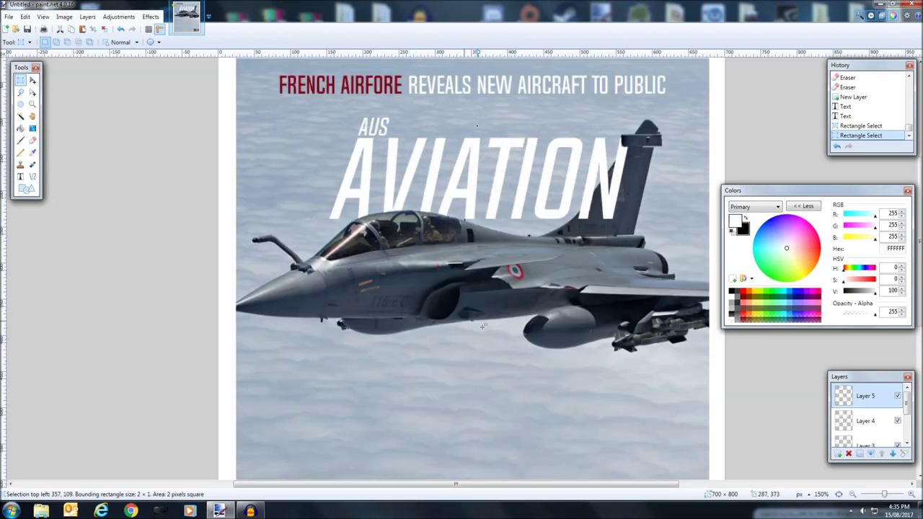
pyautogui.click(837, 455)
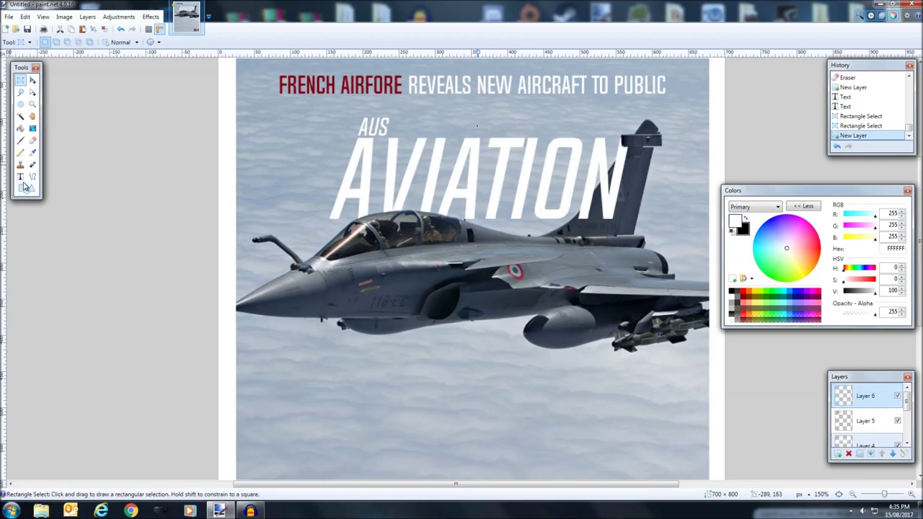
pyautogui.click(20, 176)
pyautogui.click(120, 42)
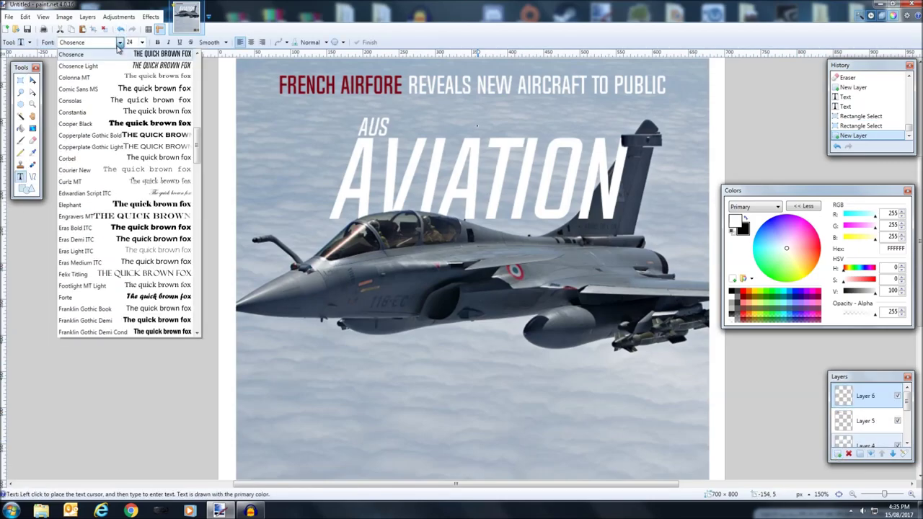
pyautogui.click(123, 55)
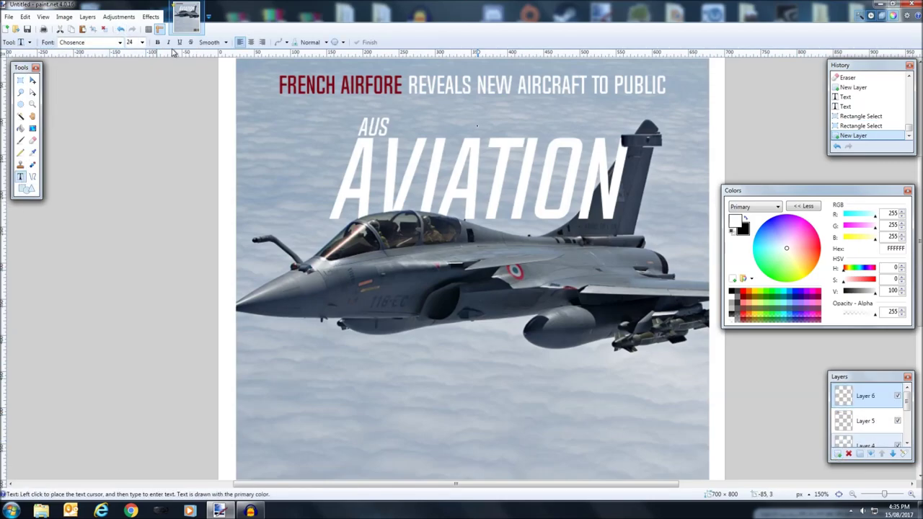
pyautogui.click(170, 43)
pyautogui.click(142, 41)
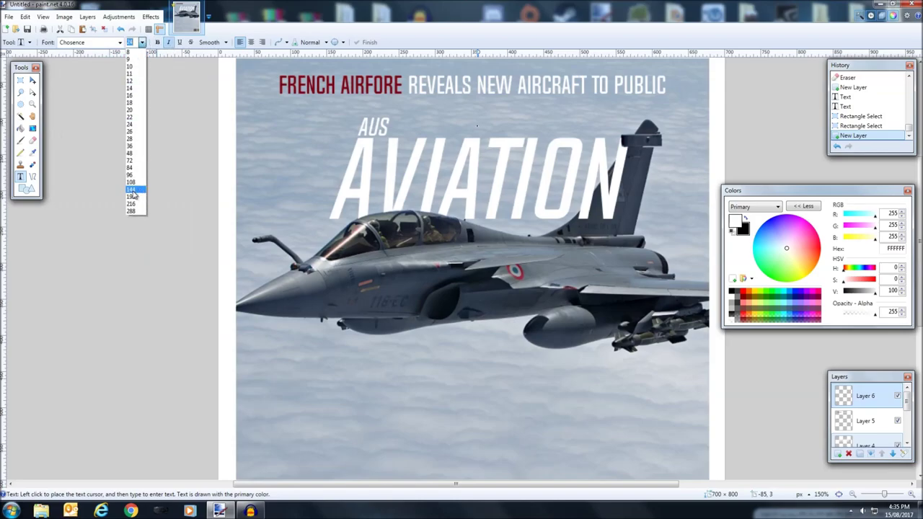
pyautogui.click(136, 196)
pyautogui.scroll(-5, 303, 344)
pyautogui.click(256, 134)
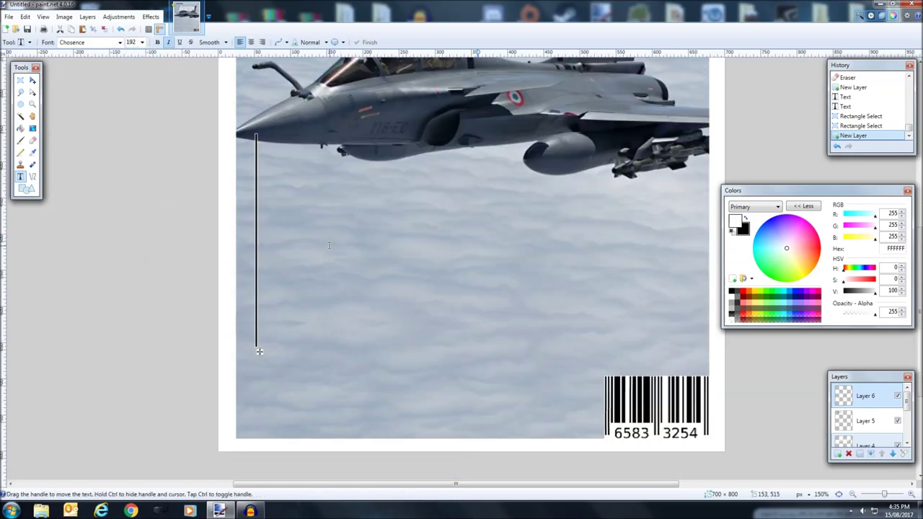
pyautogui.scroll(1, 324, 245)
pyautogui.click(328, 154)
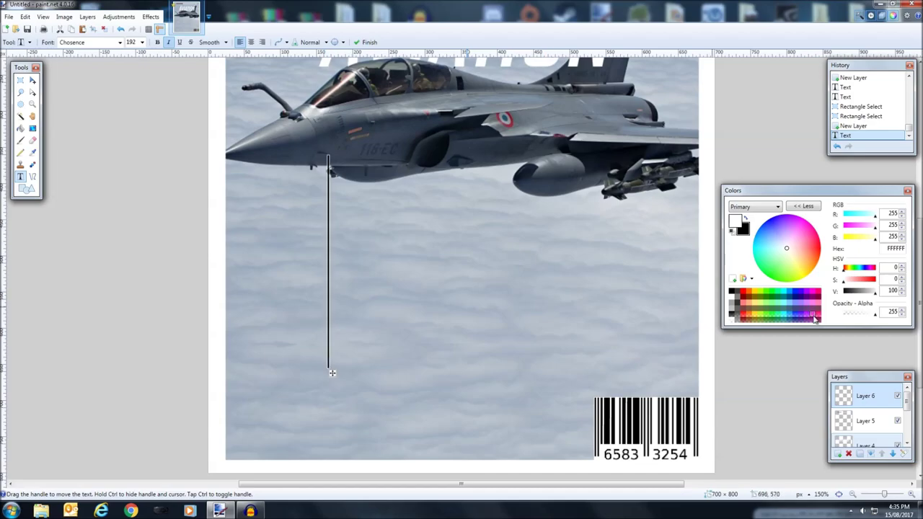
pyautogui.scroll(5, 147, 145)
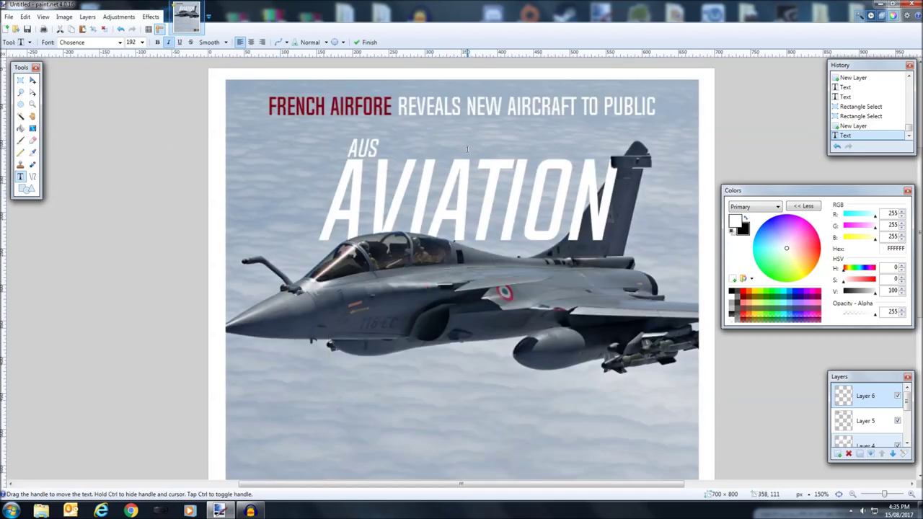
pyautogui.click(20, 79)
pyautogui.moveTo(236, 175); pyautogui.dragTo(564, 355)
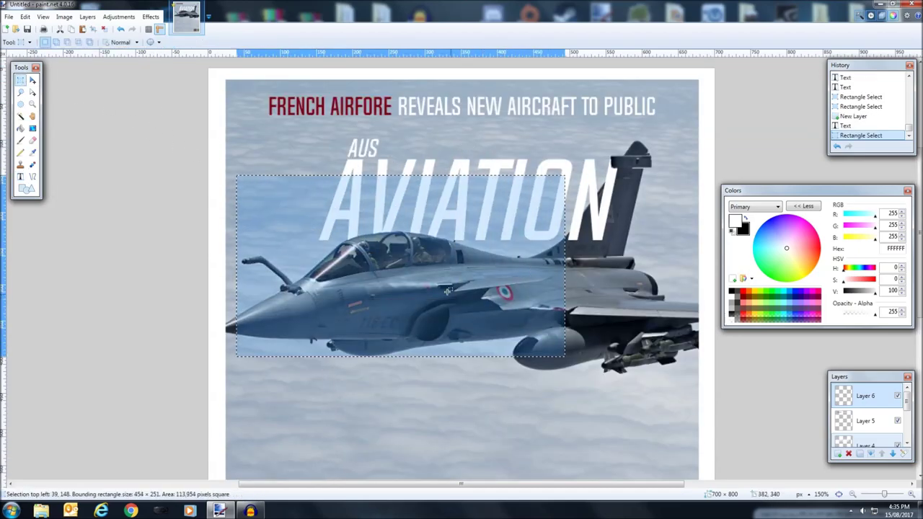
pyautogui.click(447, 260)
# - Add the white headline "RAFALE" below the jet, placed against the photo's left edge and overlapping the jet's underside
pyautogui.click(20, 176)
pyautogui.scroll(-3, 363, 294)
pyautogui.click(252, 210)
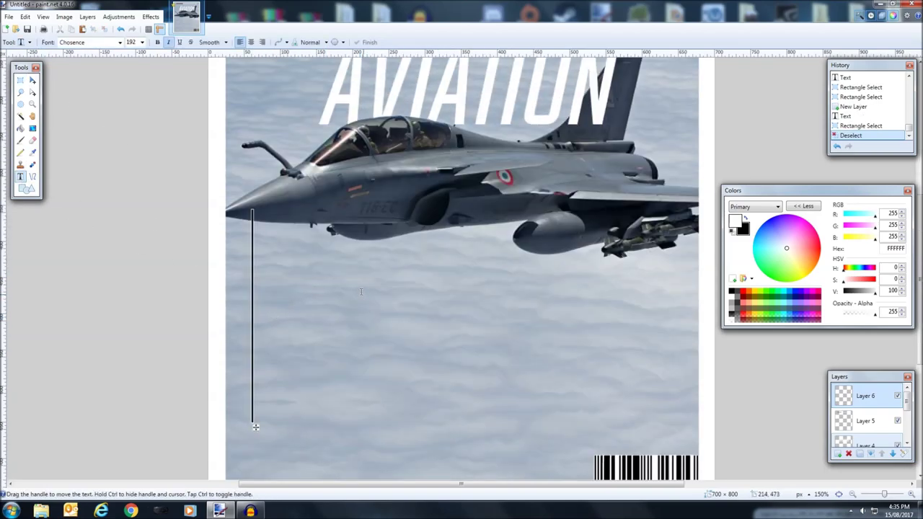
pyautogui.write('RAG')
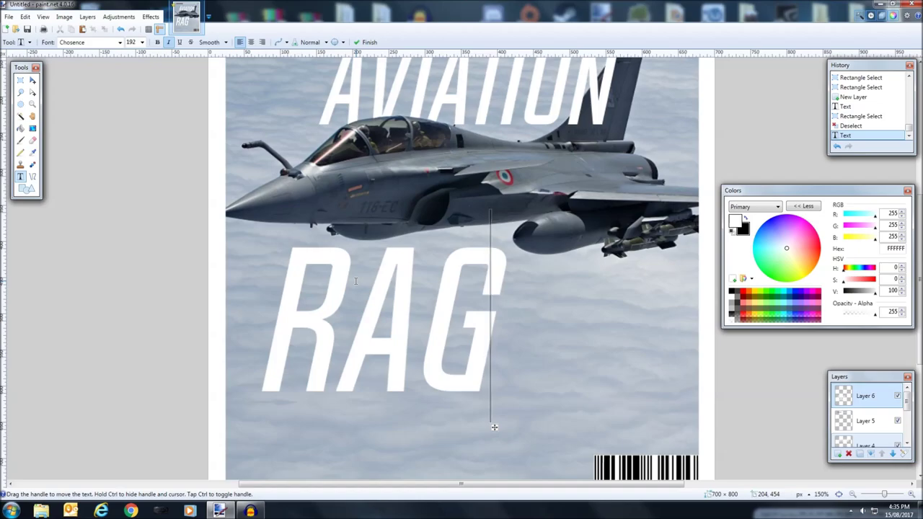
pyautogui.press('BackSpace')
pyautogui.write('FALIE')
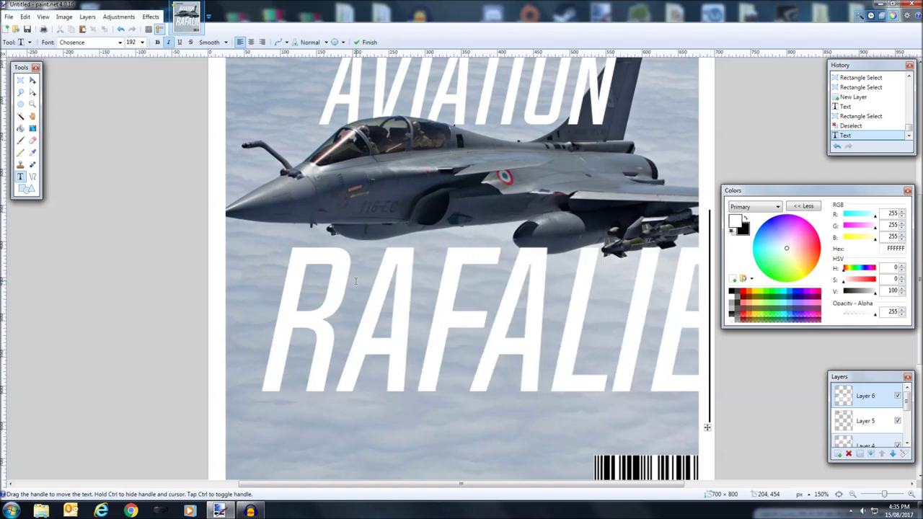
pyautogui.moveTo(708, 429); pyautogui.dragTo(673, 401)
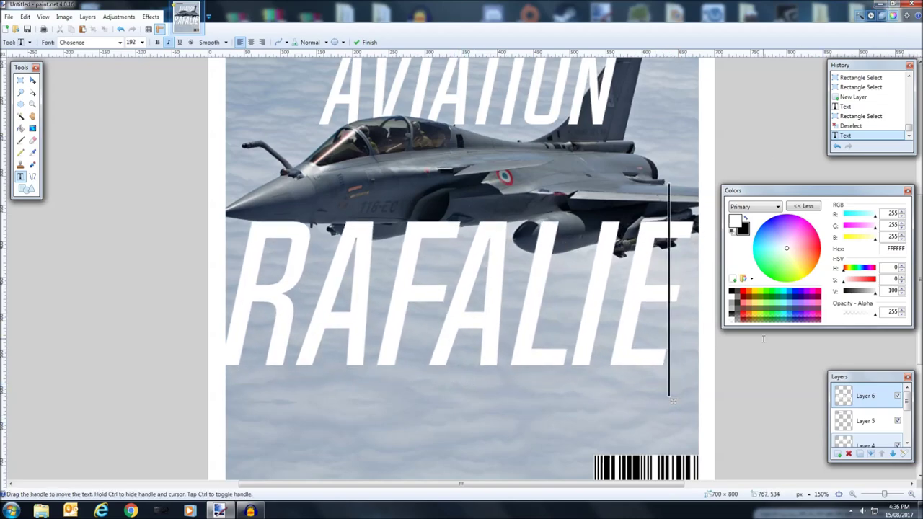
pyautogui.press('BackSpace')
pyautogui.press('BackSpace')
pyautogui.write('E')
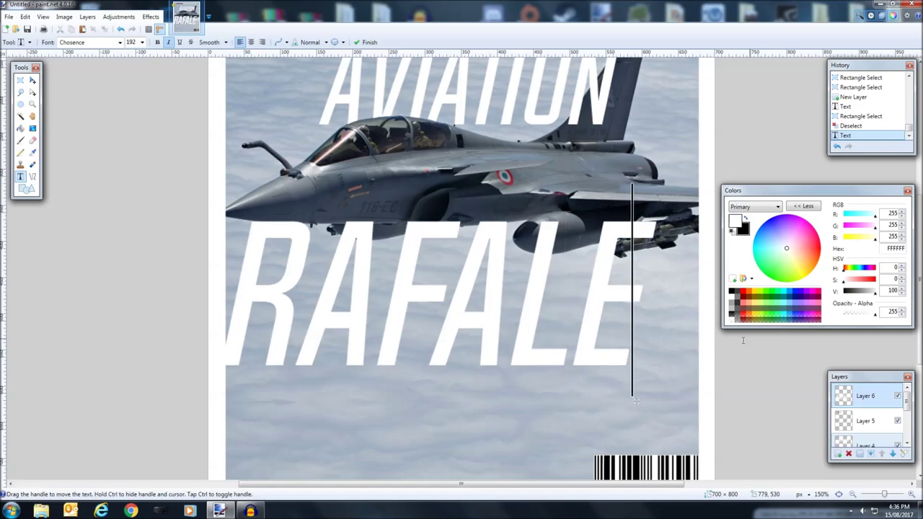
# - Reduce the RAFALE headline's font size to 144
pyautogui.scroll(2, 482, 267)
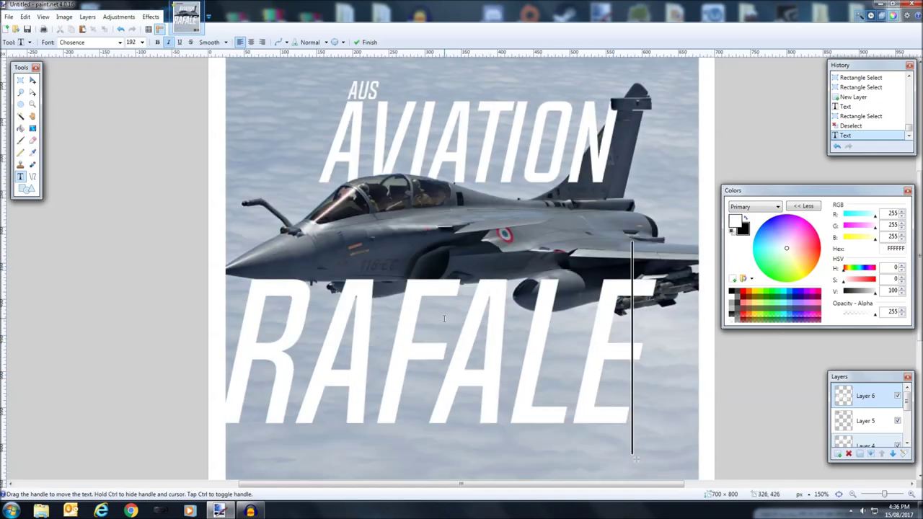
pyautogui.click(141, 42)
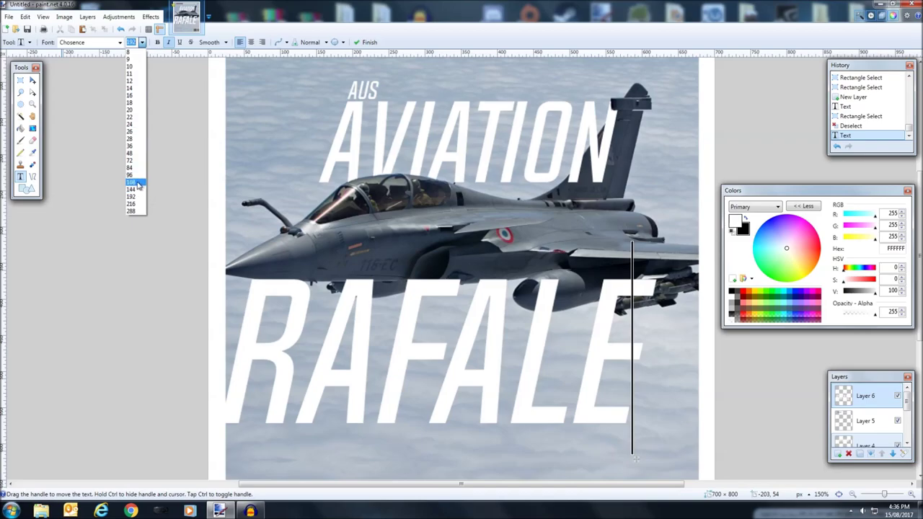
pyautogui.click(131, 189)
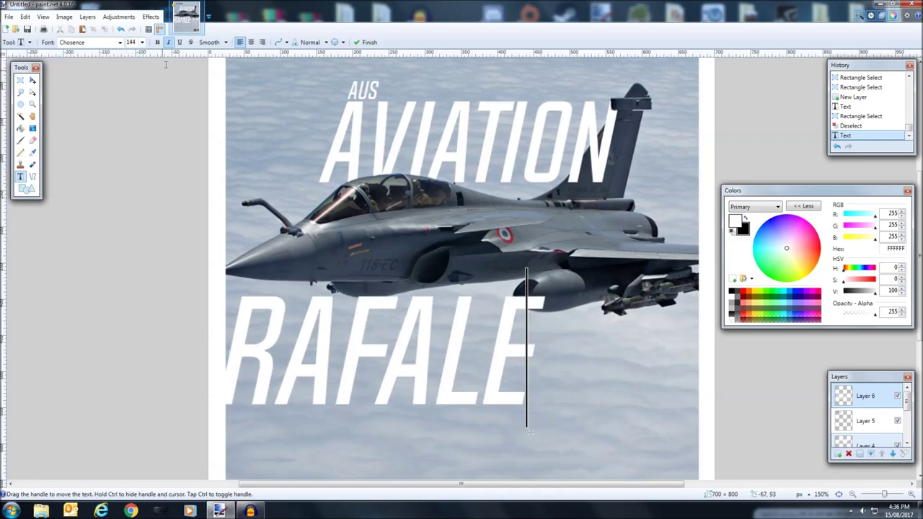
# - Remove the italics from the white RAFALE headline and settle its font size at 144 after trying 160
pyautogui.write('160')
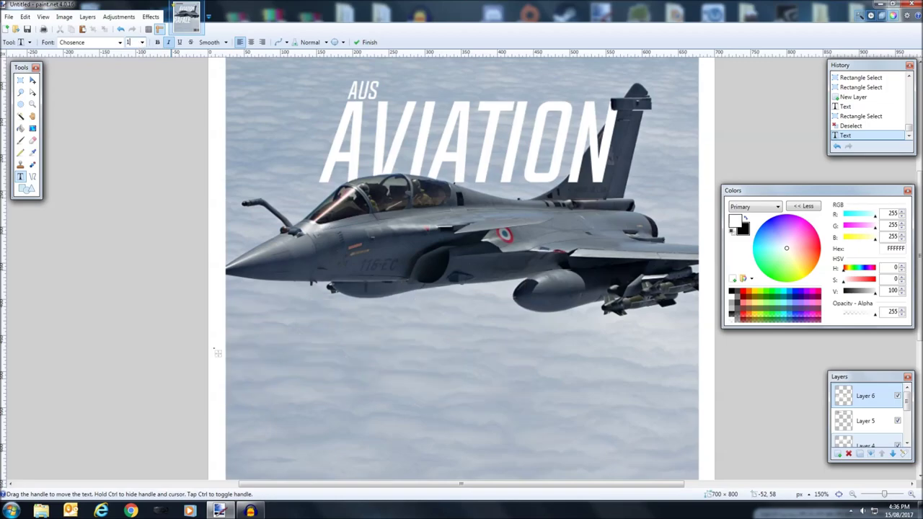
pyautogui.click(168, 42)
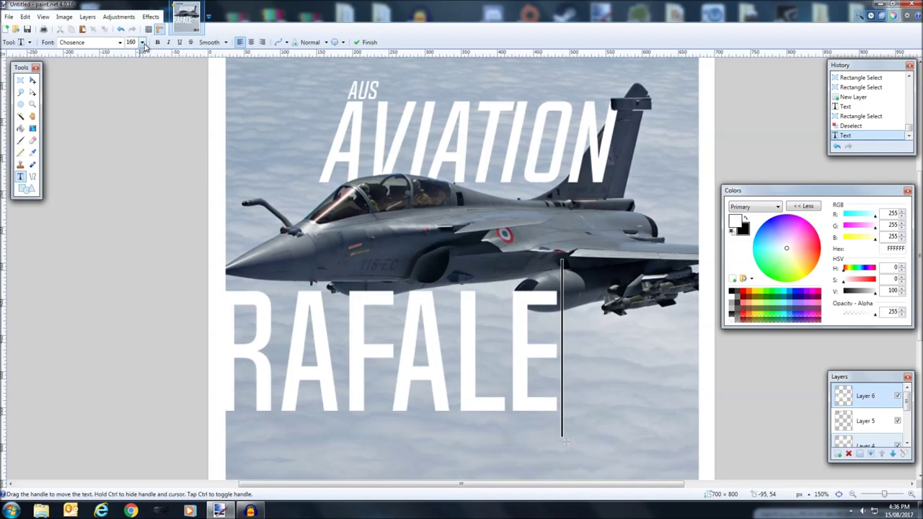
pyautogui.click(143, 43)
pyautogui.click(136, 189)
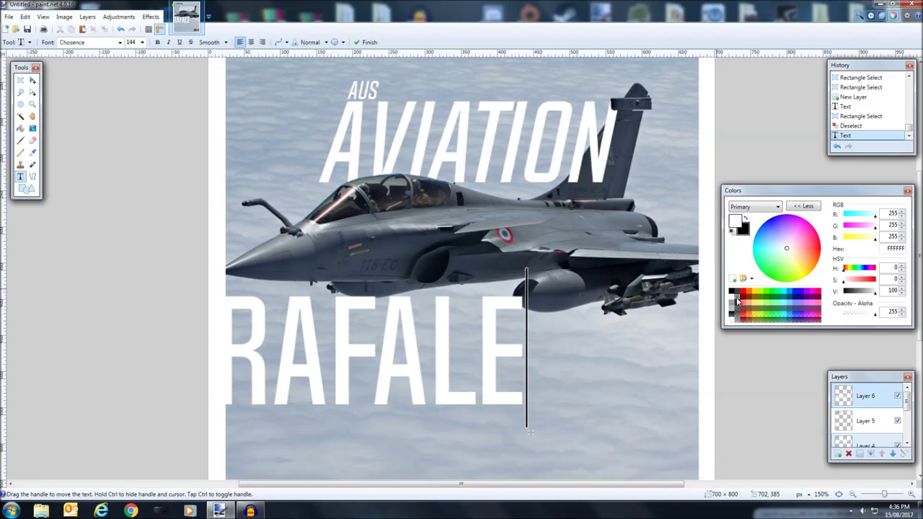
# - Sample the dark red of the "FRENCH AIRFORE" words on Layer 5 as the primary color and set its opacity to 255
pyautogui.scroll(5, 638, 305)
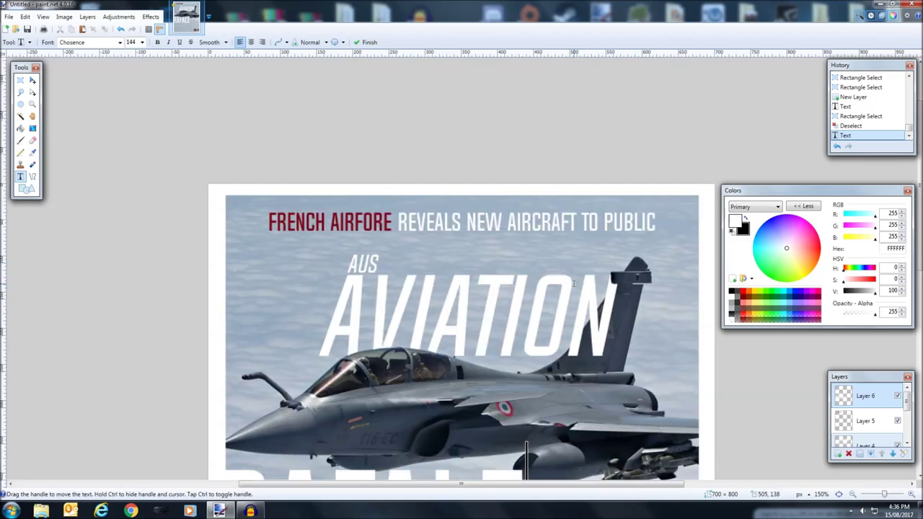
pyautogui.click(837, 423)
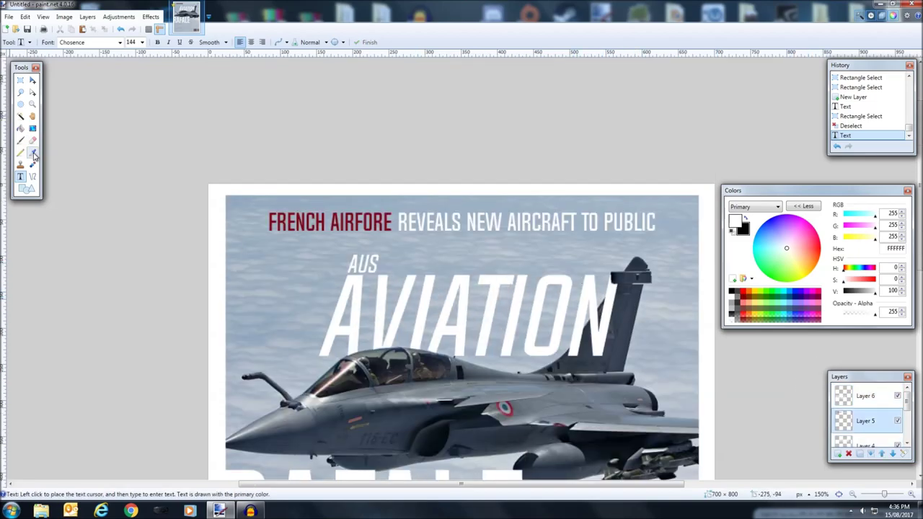
pyautogui.click(33, 154)
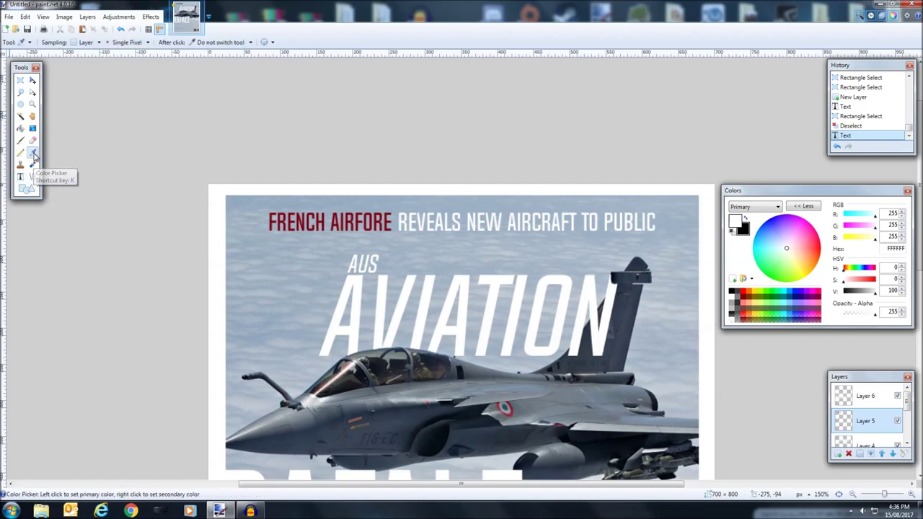
pyautogui.click(305, 218)
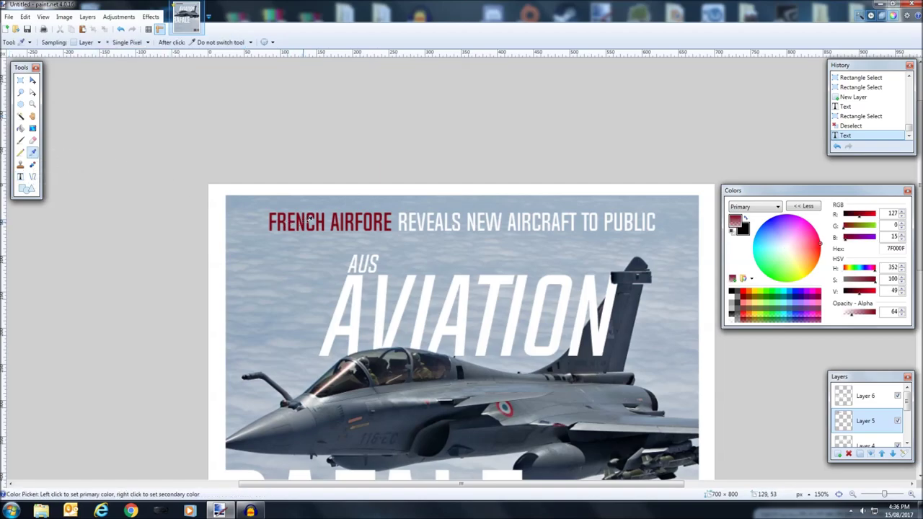
pyautogui.scroll(-2, 728, 329)
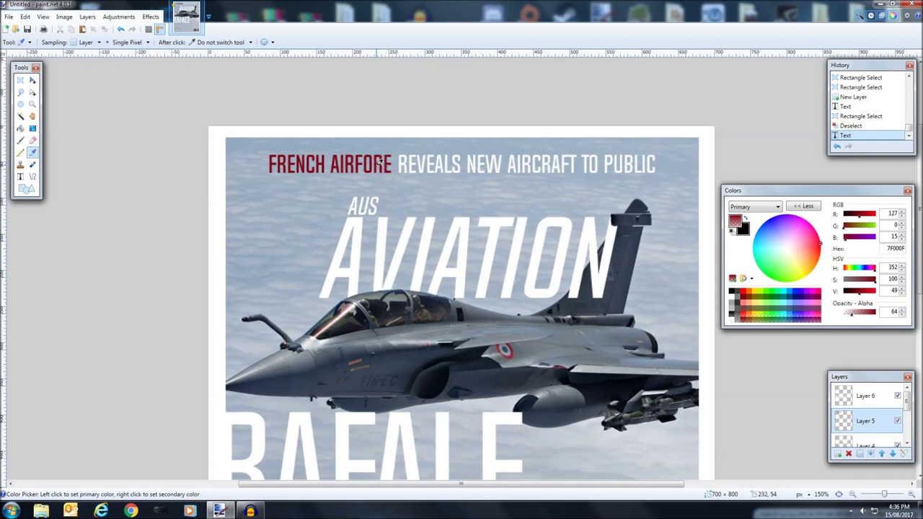
pyautogui.moveTo(853, 314); pyautogui.dragTo(877, 315)
# - Erase the white RAFALE headline from Layer 6 using a rectangular selection around it
pyautogui.scroll(-4, 720, 372)
pyautogui.click(865, 396)
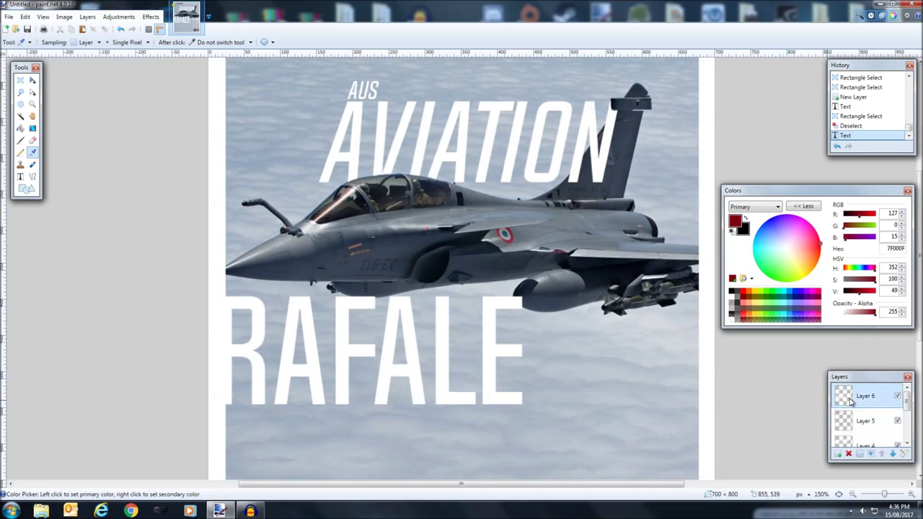
pyautogui.click(20, 80)
pyautogui.moveTo(562, 434)
pyautogui.mouseDown()
pyautogui.moveTo(210, 269)
pyautogui.moveTo(128, 267)
pyautogui.mouseUp()
pyautogui.press('Delete')
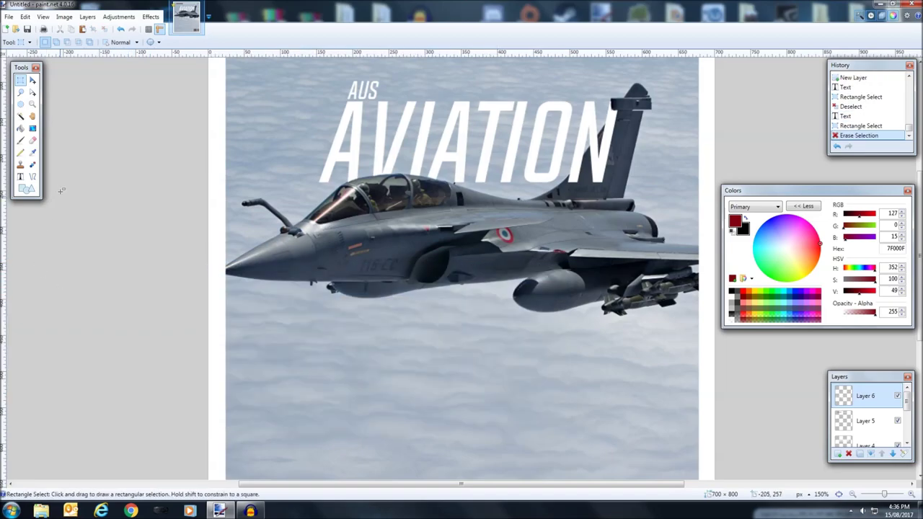
# - Add the headline "RAFALE" in upright dark red Chosence, size 144, on the clouds below the jet
pyautogui.click(21, 176)
pyautogui.click(298, 300)
pyautogui.write('R')
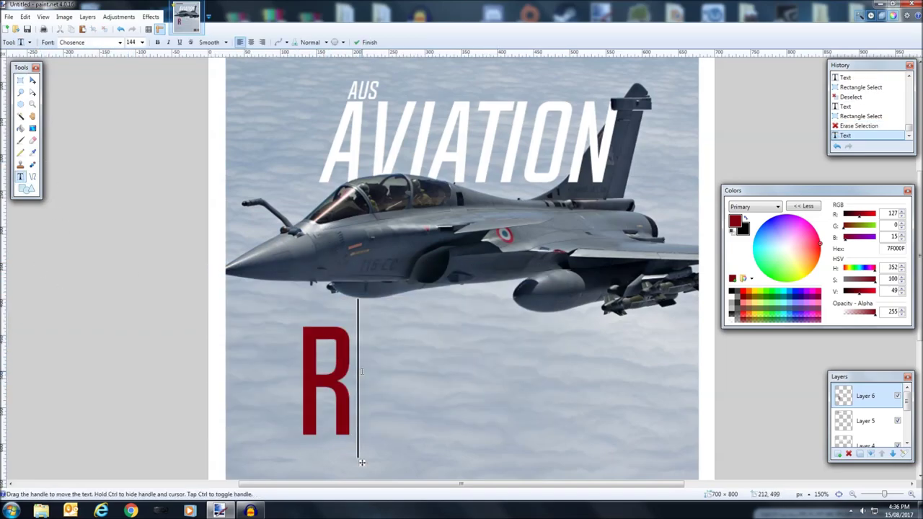
pyautogui.write('AFALE')
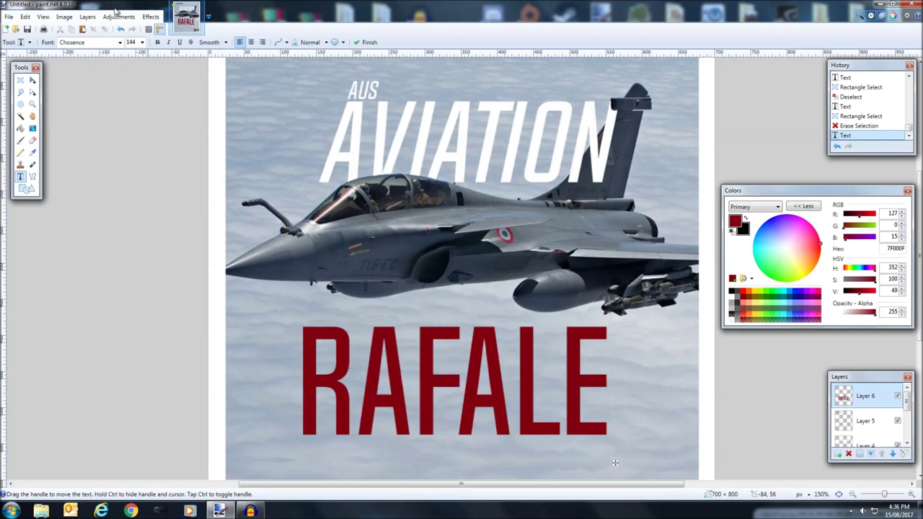
# - Move the red RAFALE headline to the photo's left edge just under the jet's nose and reduce its font size to 96
pyautogui.doubleClick(130, 42)
pyautogui.write('140')
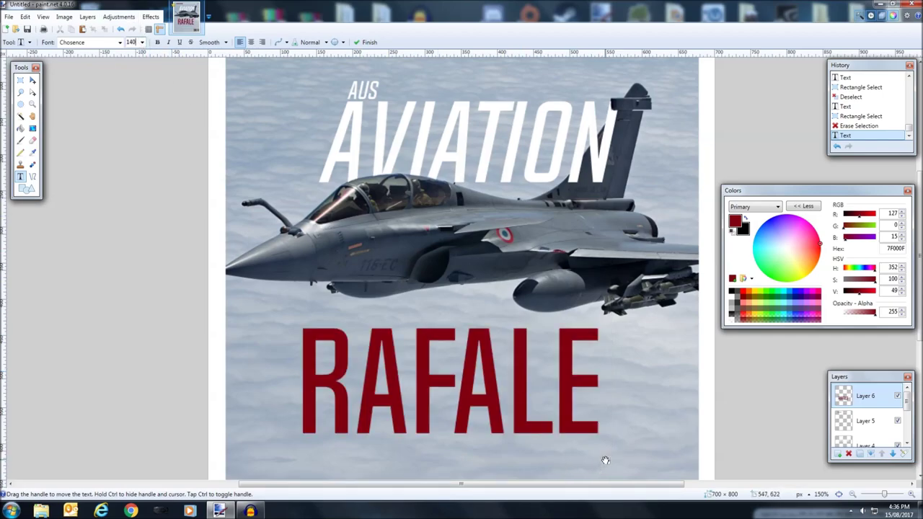
pyautogui.moveTo(606, 460); pyautogui.dragTo(537, 417)
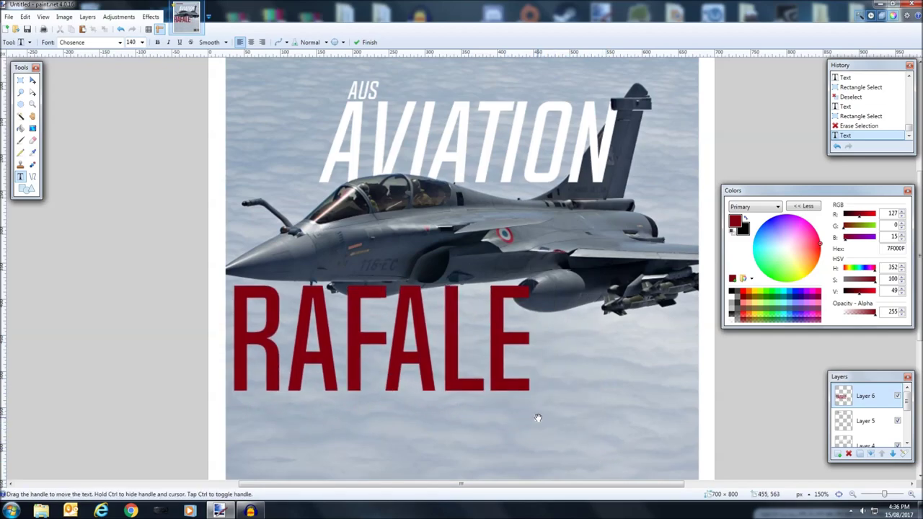
pyautogui.click(142, 42)
pyautogui.click(136, 180)
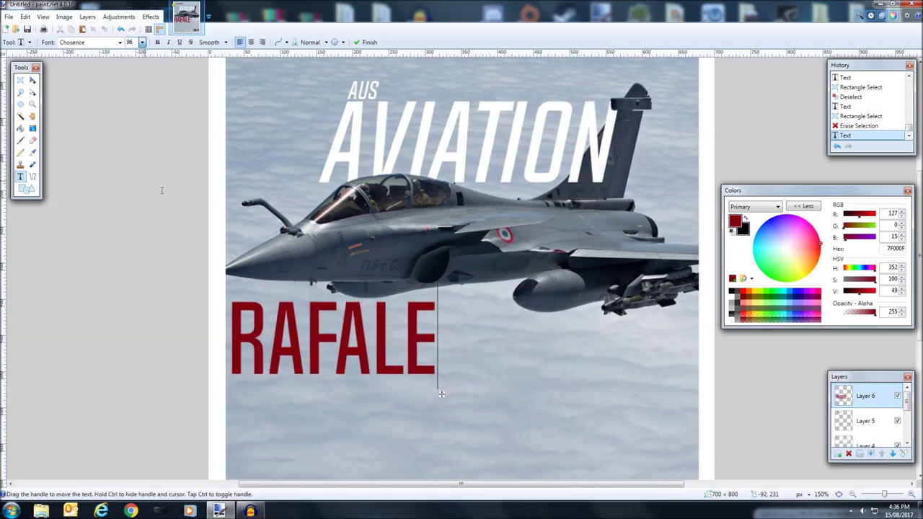
# - Add the white size 48 text "DASSAULT REVEALS" below the red RAFALE headline, aligned with its left edge
pyautogui.scroll(-3, 476, 344)
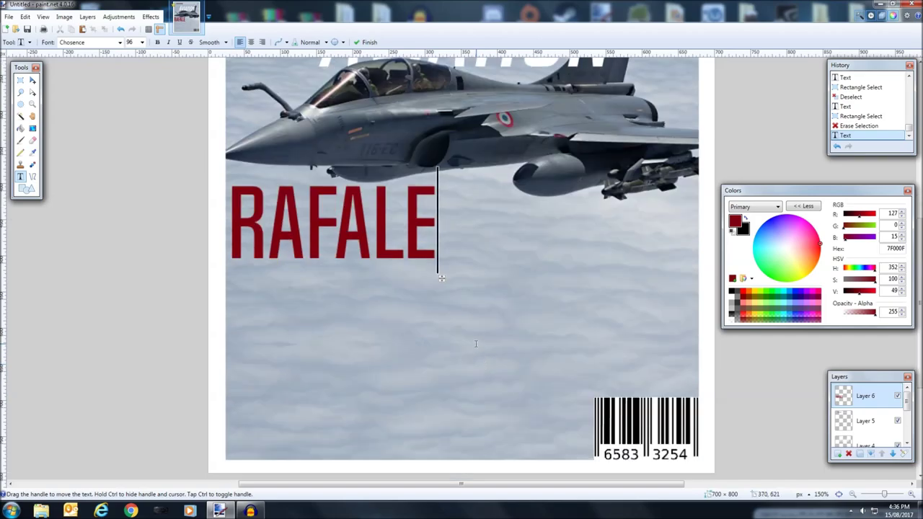
pyautogui.scroll(2, 466, 332)
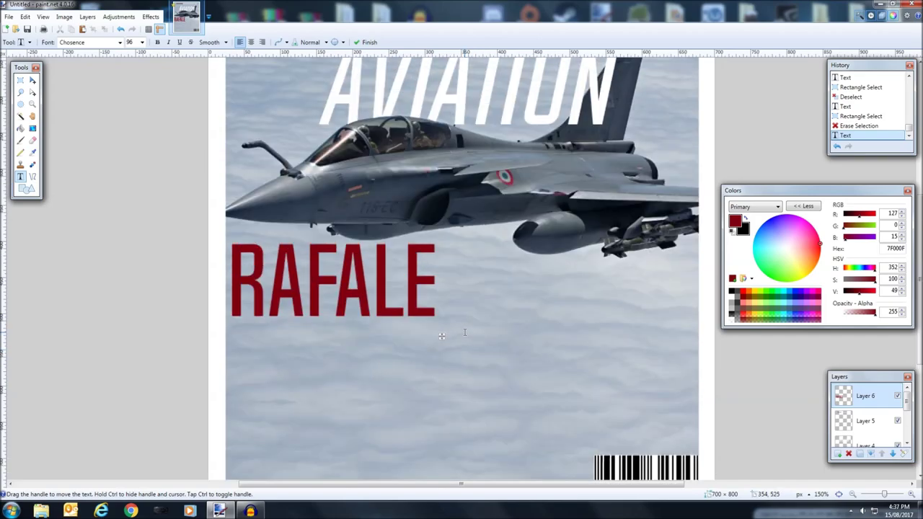
pyautogui.click(142, 42)
pyautogui.click(142, 153)
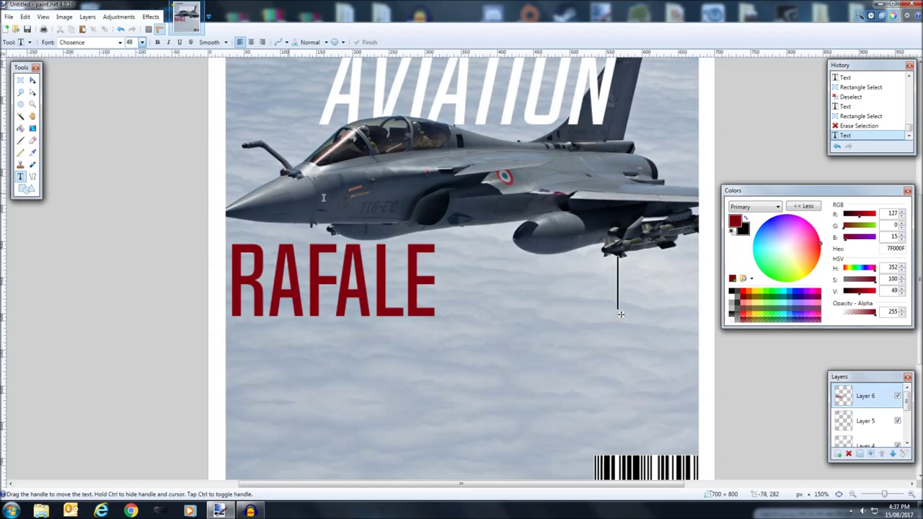
pyautogui.click(618, 313)
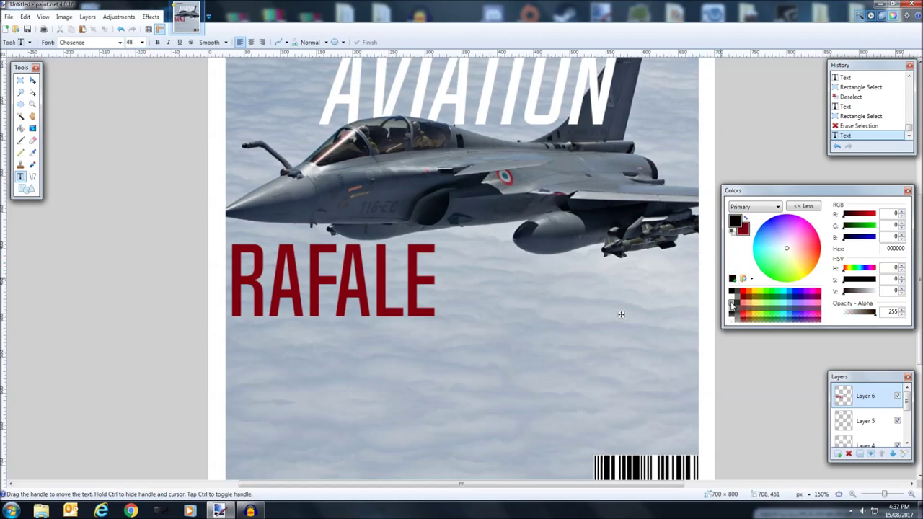
pyautogui.moveTo(619, 313); pyautogui.dragTo(237, 384)
pyautogui.write('DA')
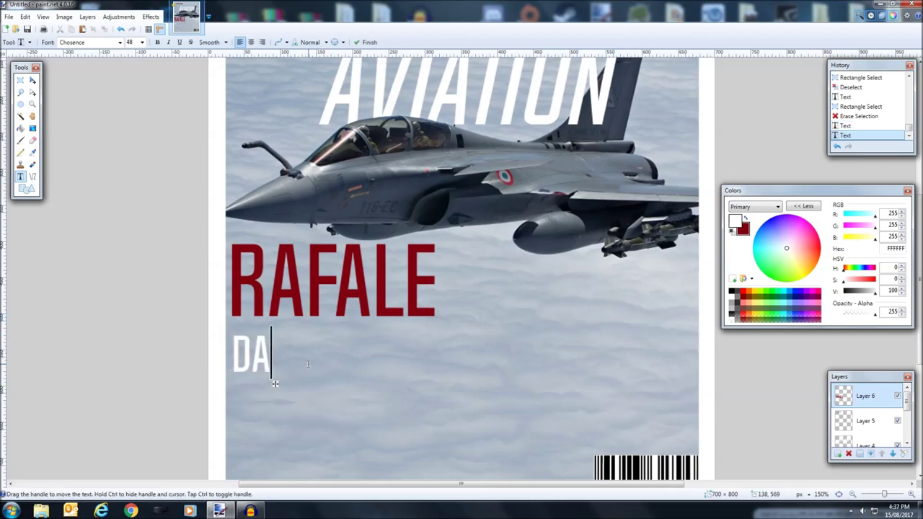
pyautogui.write('SSAULT')
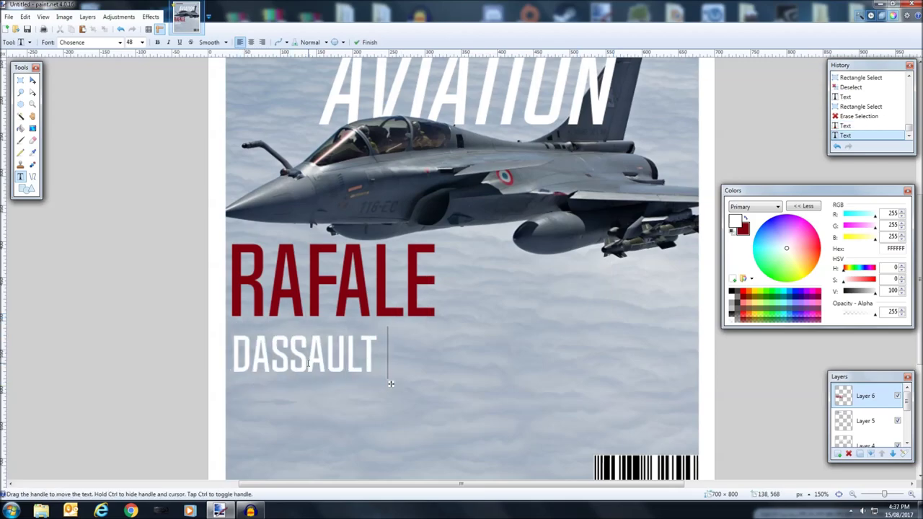
pyautogui.write(' REVEALS')
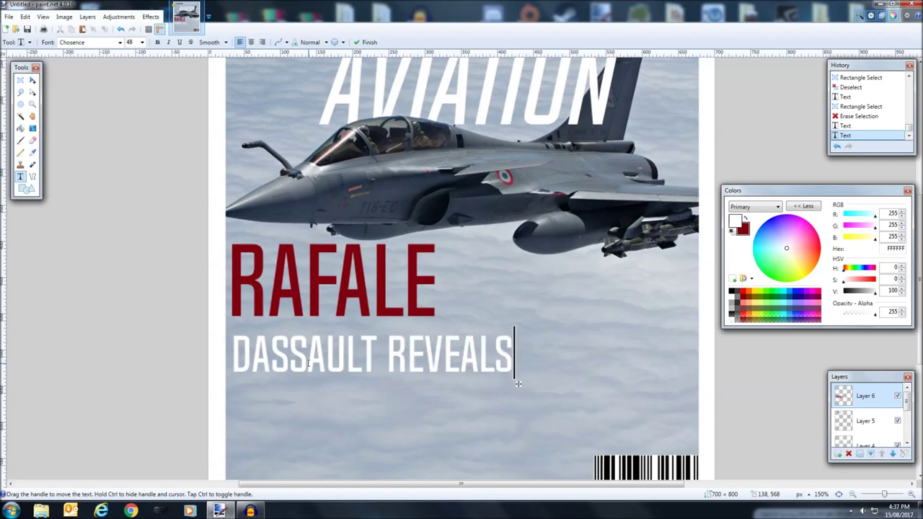
# - Continue the white subheading with two more lines, "NEW COMPETETOR TO" and "THE F-35"
pyautogui.press('Return')
pyautogui.write('N')
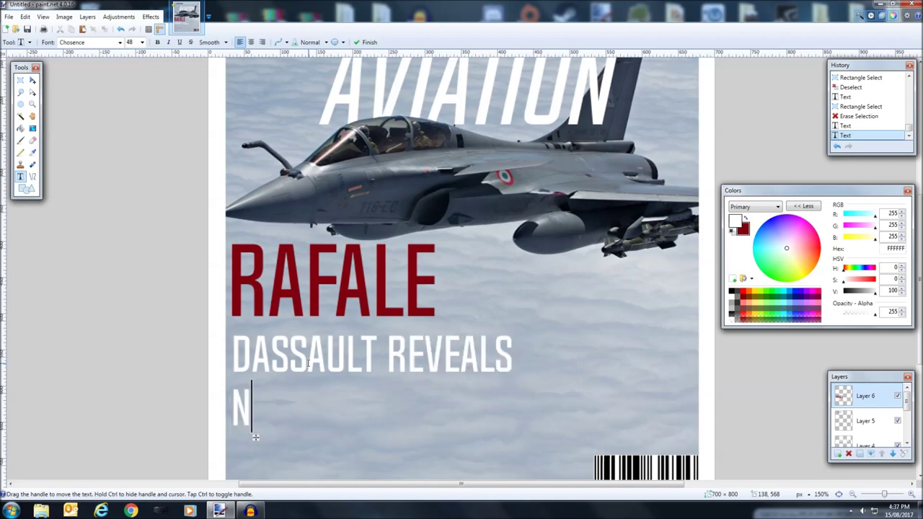
pyautogui.write('EW COMPET')
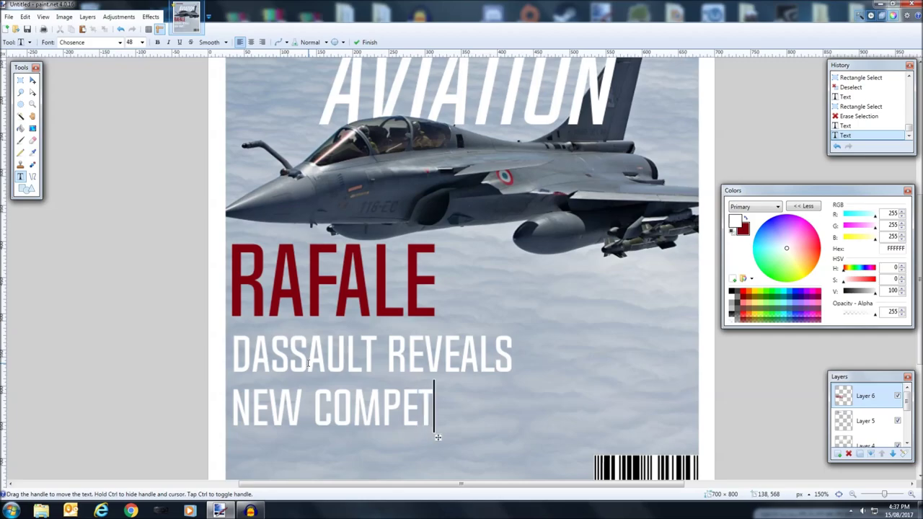
pyautogui.write('ETOR TO')
pyautogui.press('Return')
pyautogui.write('THE')
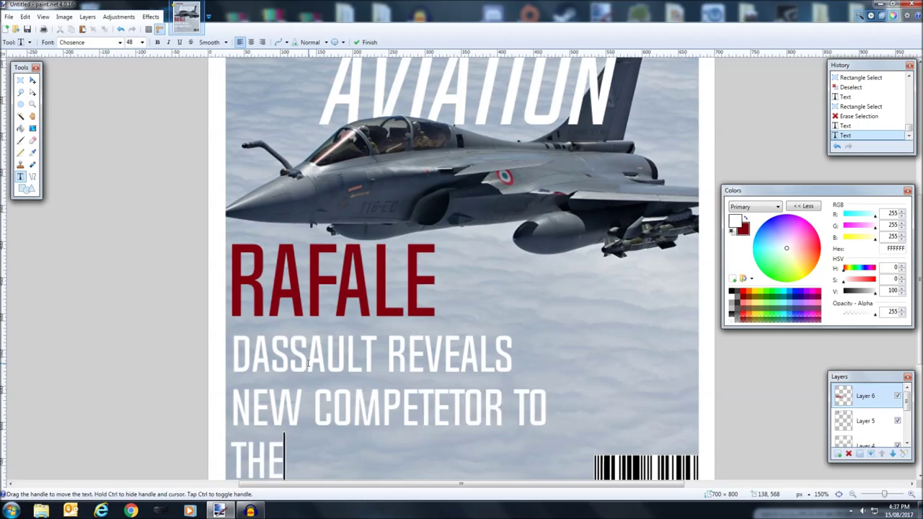
pyautogui.write(' F-35')
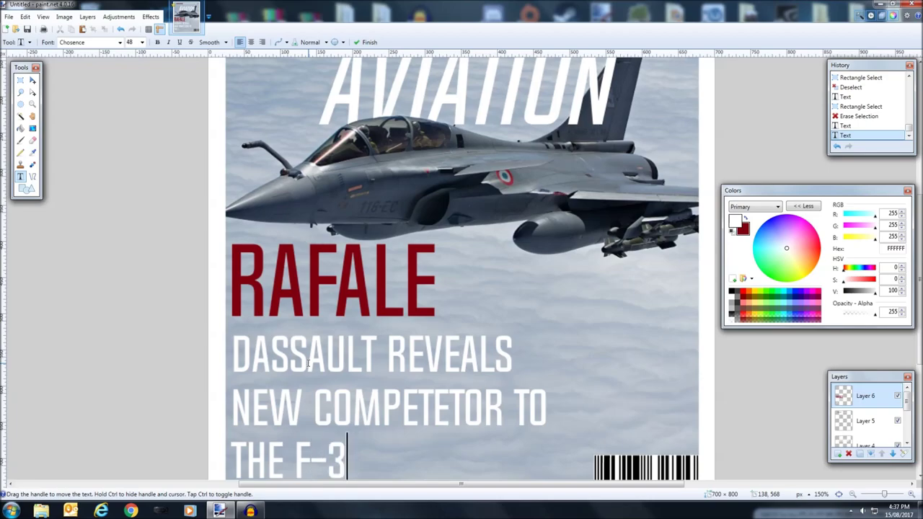
# - Examine the full cover layout, from the tagline and title to the headline, subheading and barcode
pyautogui.scroll(-2, 389, 339)
pyautogui.scroll(2, 470, 310)
pyautogui.scroll(3, 469, 310)
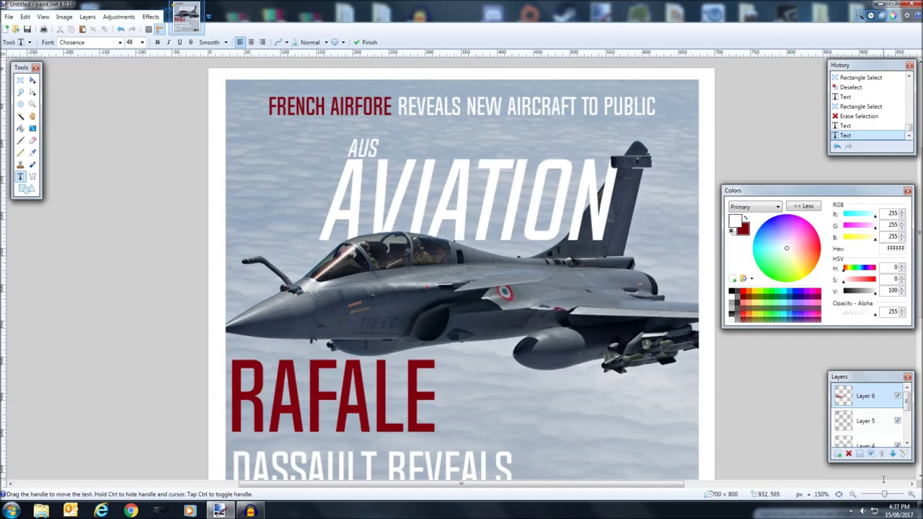
pyautogui.hotkey('ctrl', '-')
pyautogui.scroll(-2, 687, 412)
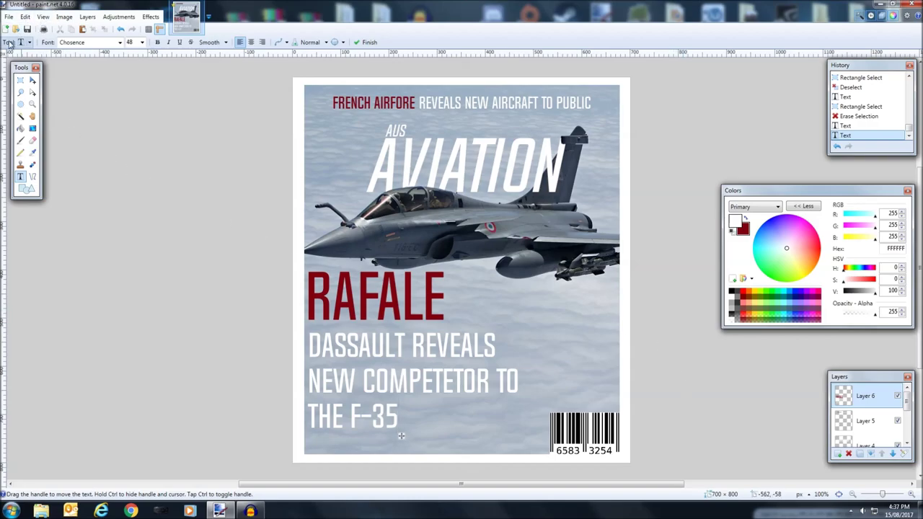
pyautogui.click(20, 82)
pyautogui.moveTo(460, 220); pyautogui.dragTo(539, 273)
pyautogui.click(521, 218)
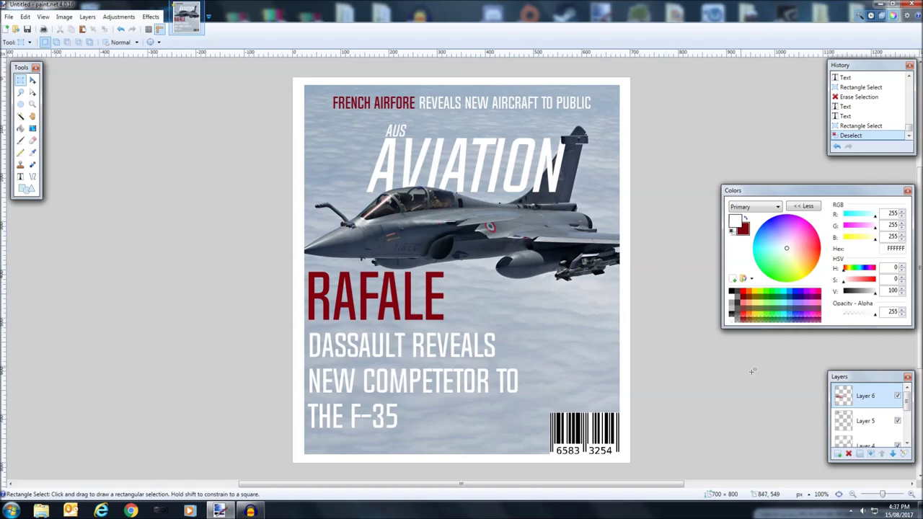
# - Add a new layer and place the white size 22 text "NO. 1 ISSUE" just above the second half of the AVIATION title
pyautogui.click(838, 454)
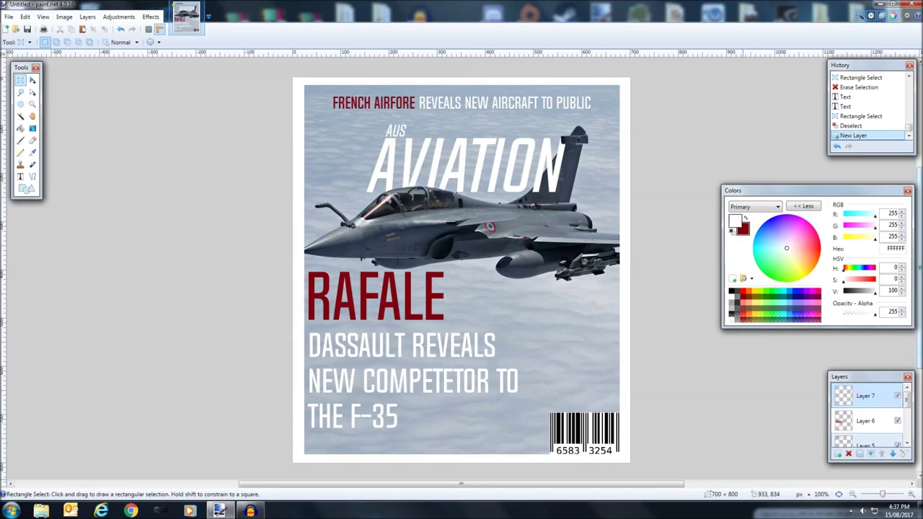
pyautogui.scroll(3, 744, 480)
pyautogui.click(886, 490)
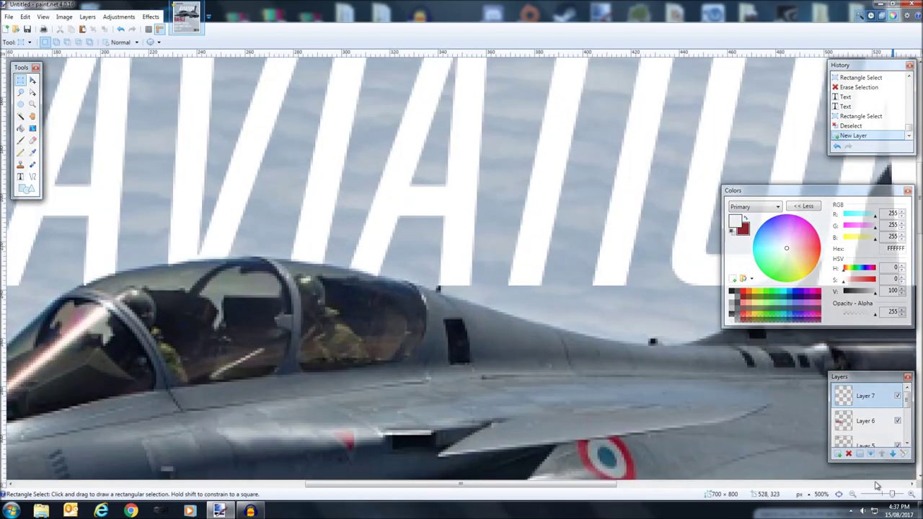
pyautogui.scroll(5, 461, 260)
pyautogui.hscroll(5, 78, 167)
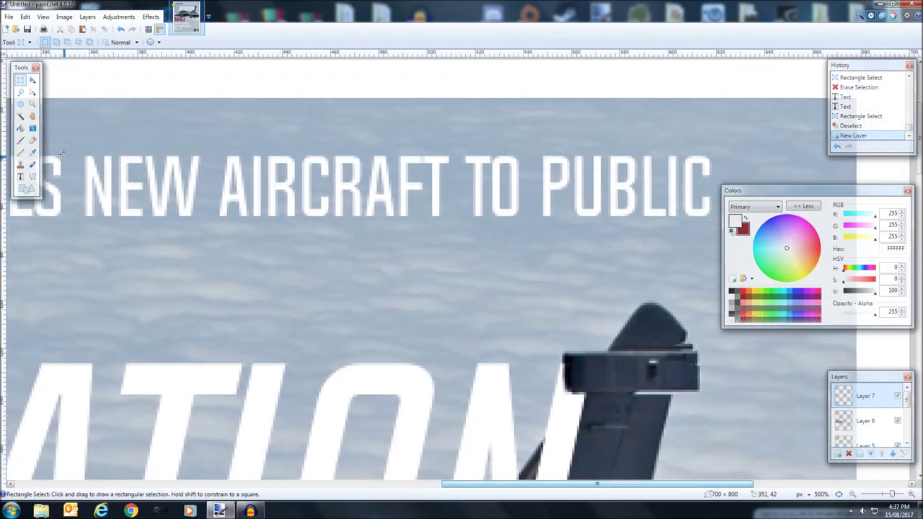
pyautogui.click(20, 176)
pyautogui.click(387, 249)
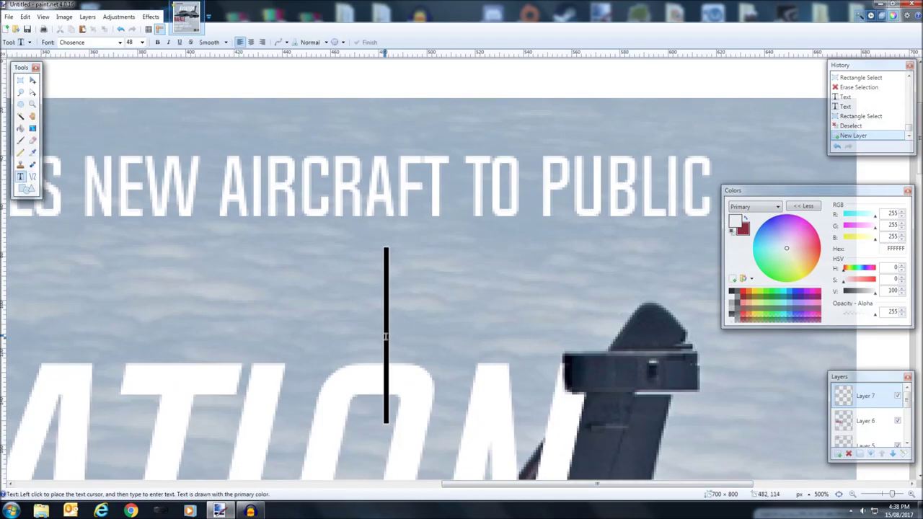
pyautogui.click(142, 41)
pyautogui.click(138, 133)
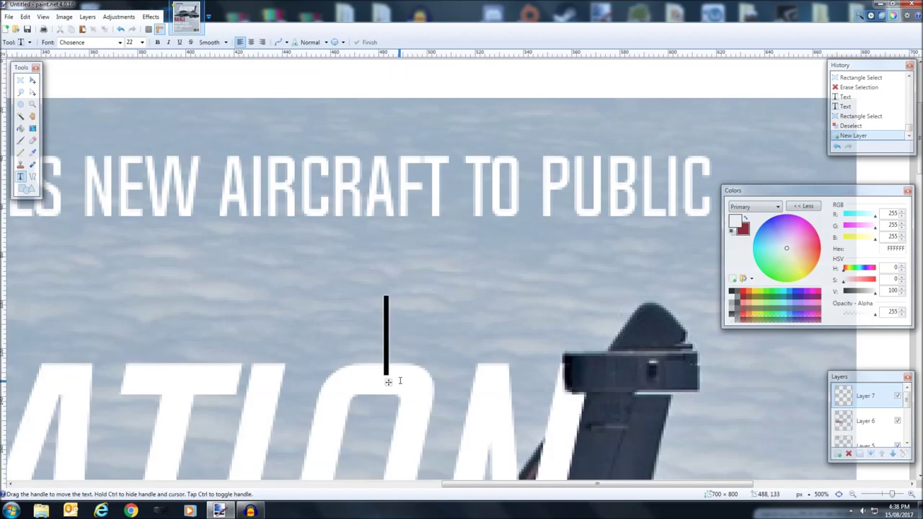
pyautogui.write('NO')
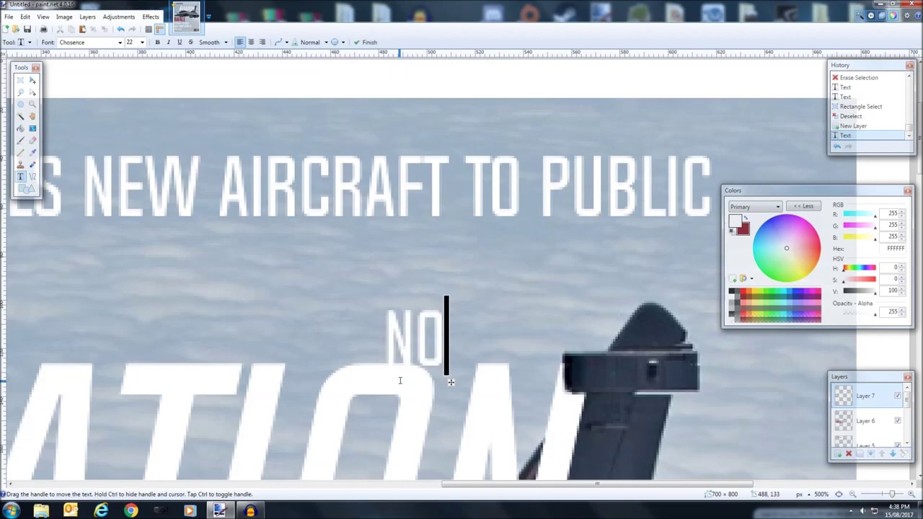
pyautogui.write('. 1')
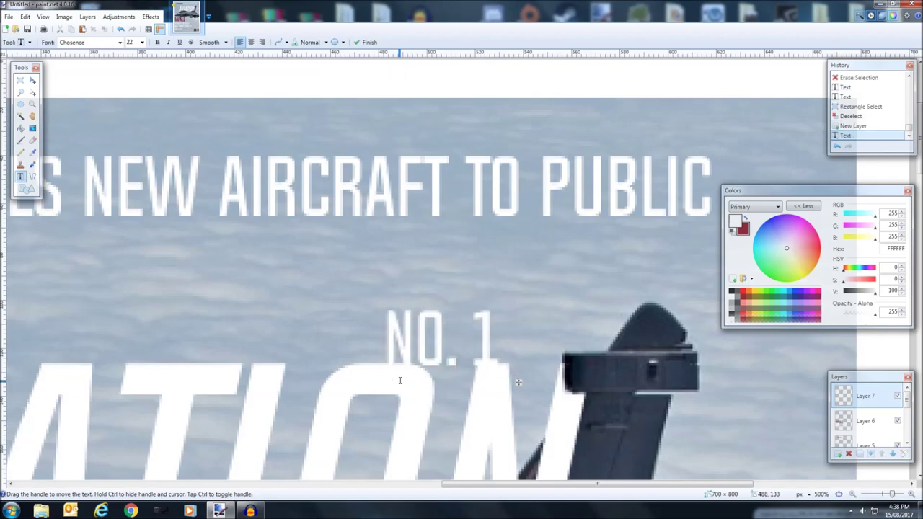
pyautogui.write(' ISSUE')
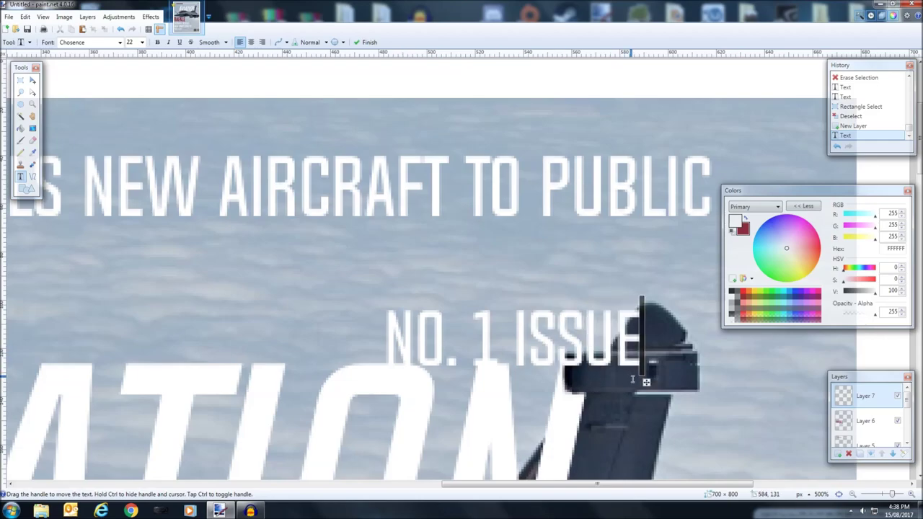
pyautogui.moveTo(648, 382); pyautogui.dragTo(398, 375)
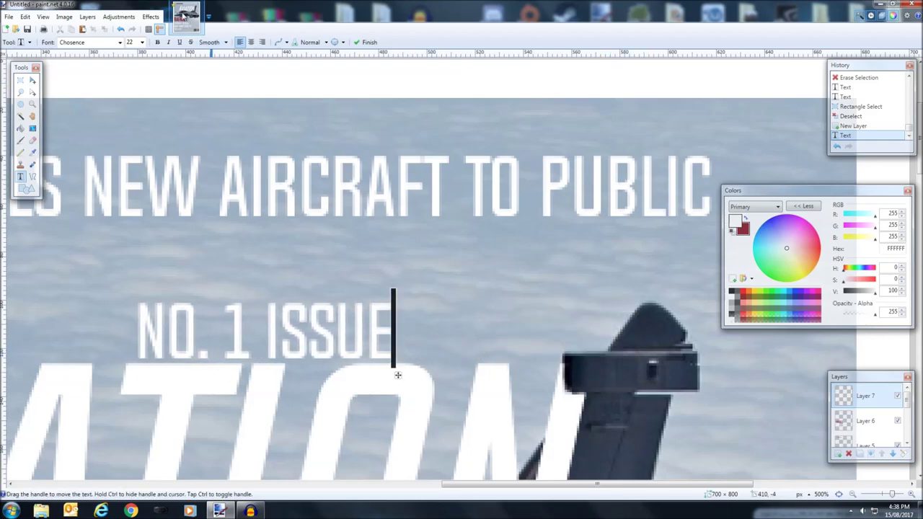
# - Reduce the issue line to size 12, extend it to "NO. 1 ISSUE AUGUST 2017" and shift it right so it ends beside the tail fin
pyautogui.click(143, 42)
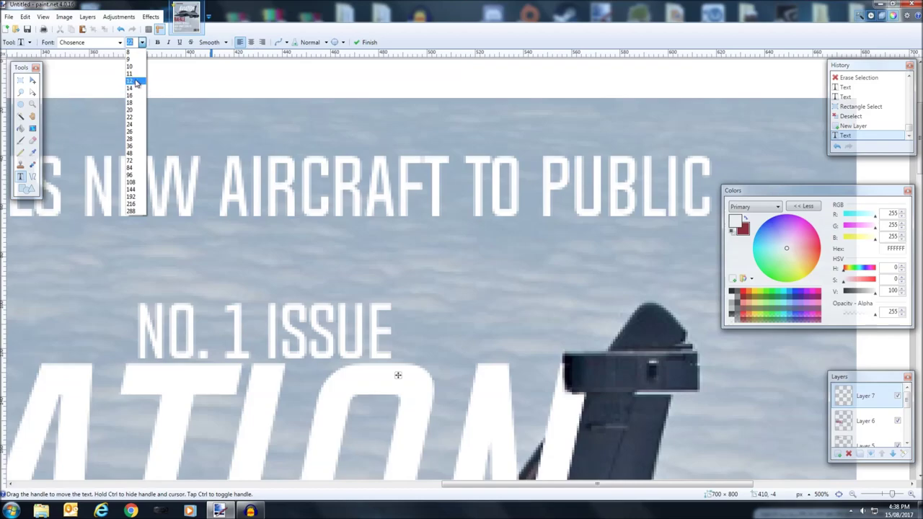
pyautogui.click(134, 80)
pyautogui.write('AUGUEST')
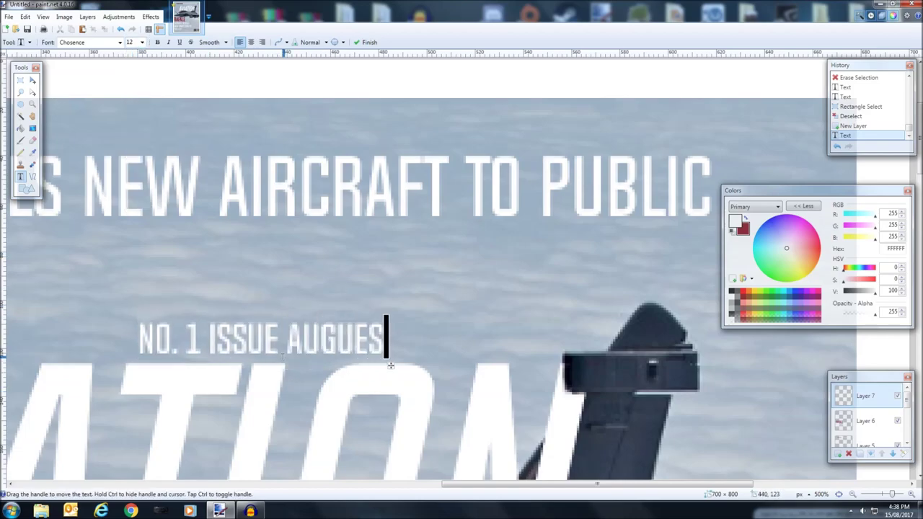
pyautogui.press('BackSpace')
pyautogui.press('BackSpace')
pyautogui.press('BackSpace')
pyautogui.write('ST')
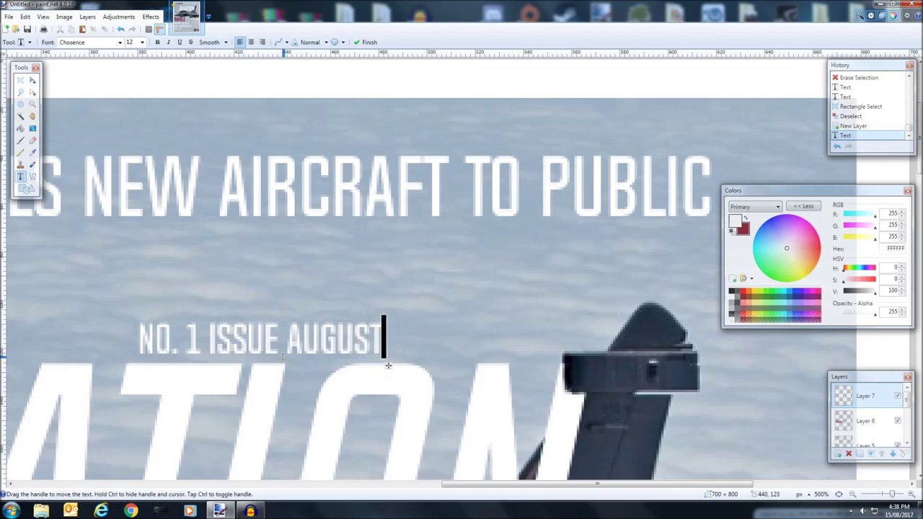
pyautogui.write(' 2017')
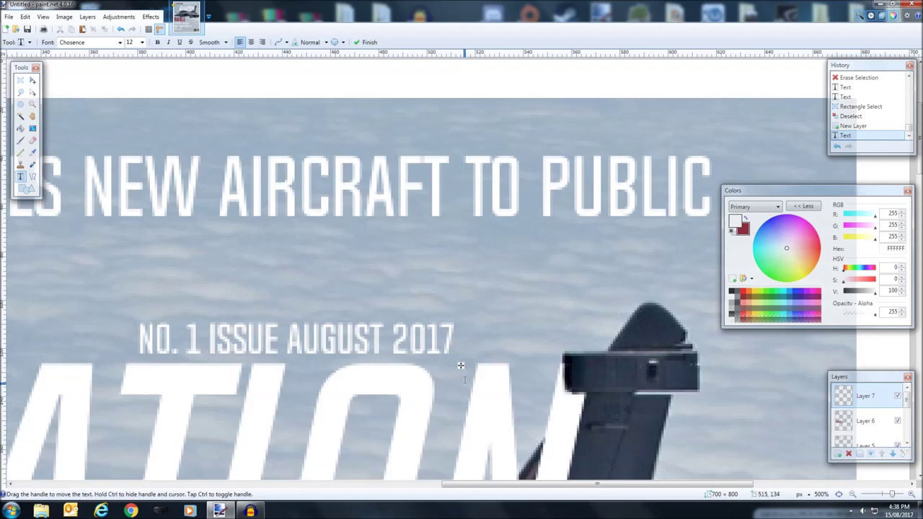
pyautogui.moveTo(460, 365); pyautogui.dragTo(558, 373)
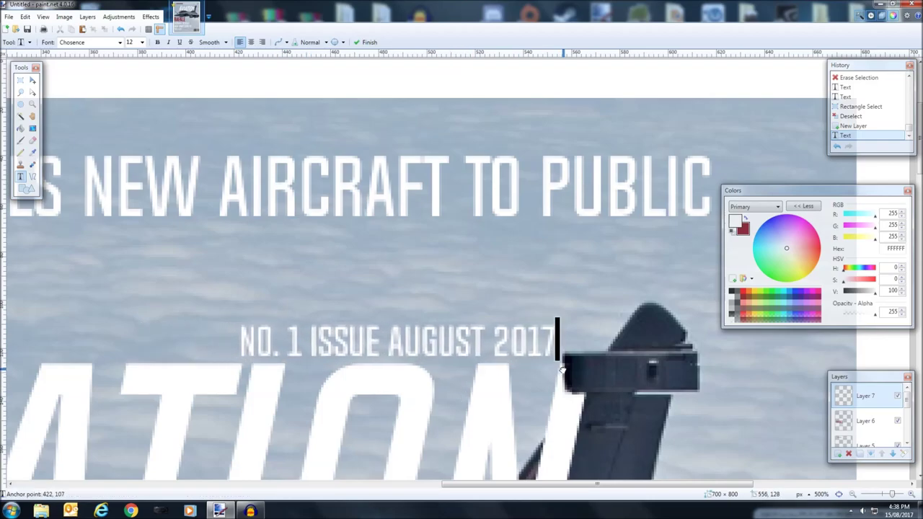
# - Add the white size 12 price "$10.99" directly above the barcode, aligned with its right edge, and finish the text
pyautogui.moveTo(892, 495)
pyautogui.mouseDown()
pyautogui.moveTo(878, 494)
pyautogui.moveTo(893, 494)
pyautogui.mouseUp()
pyautogui.click(509, 324)
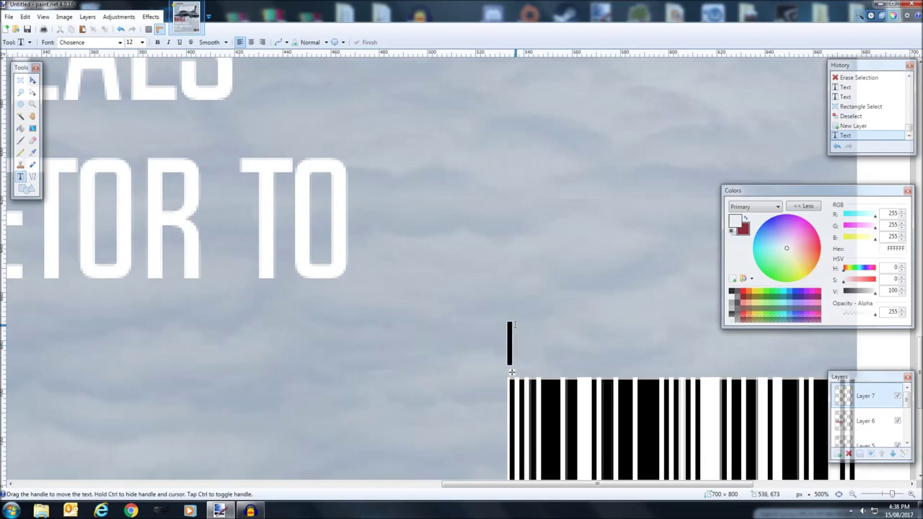
pyautogui.write('$10.99')
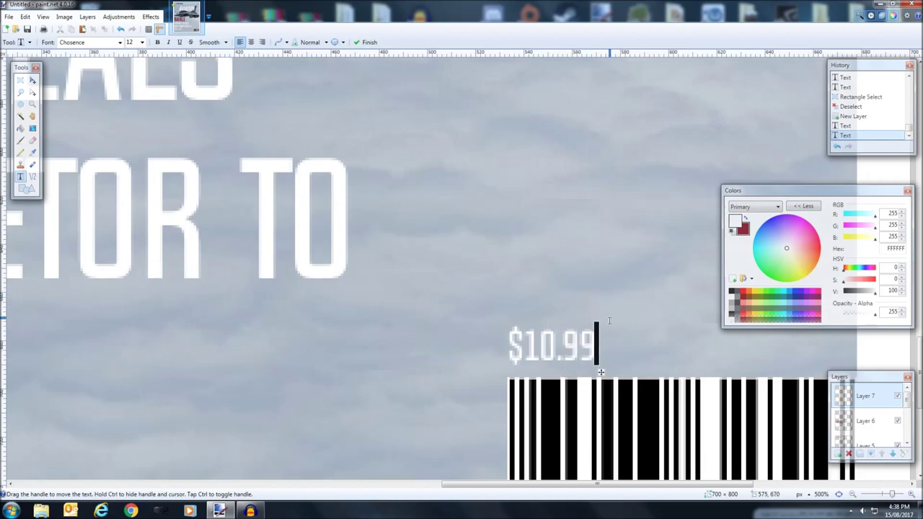
pyautogui.moveTo(600, 372); pyautogui.dragTo(851, 380)
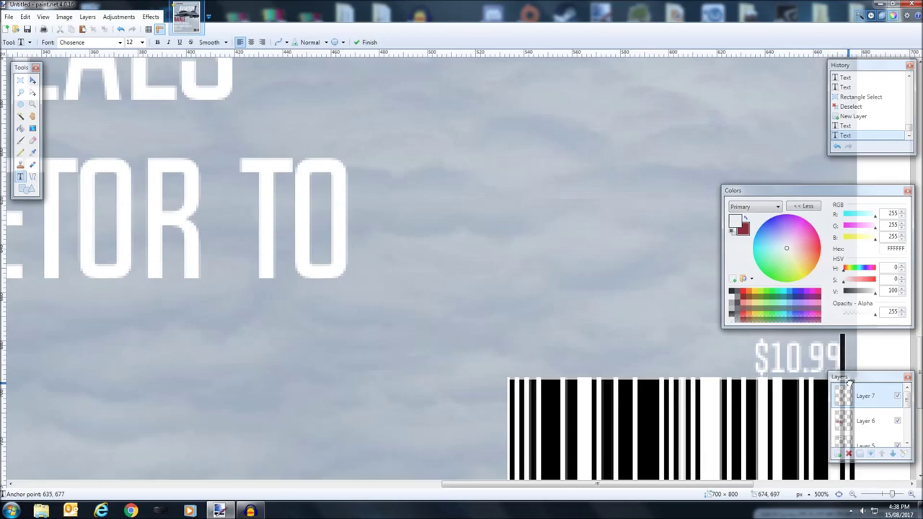
pyautogui.moveTo(894, 497); pyautogui.dragTo(882, 496)
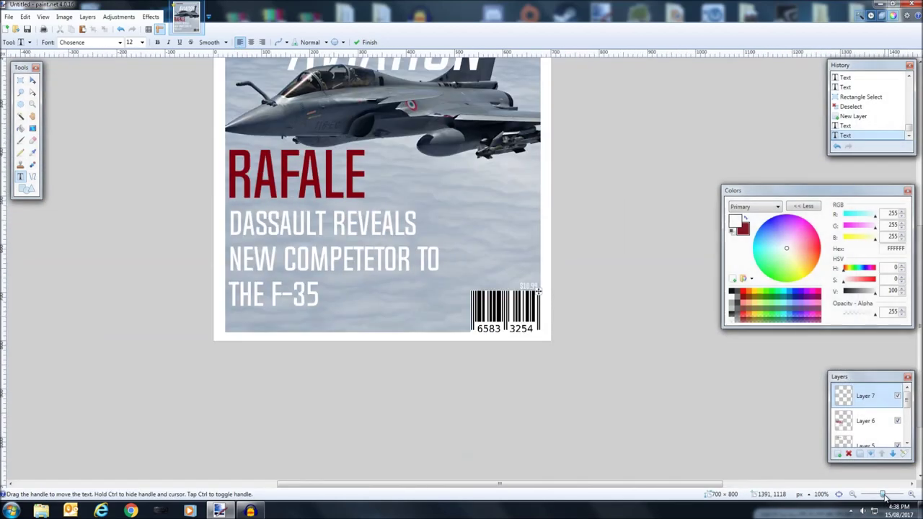
pyautogui.scroll(3, 642, 426)
pyautogui.click(20, 80)
pyautogui.moveTo(338, 271); pyautogui.dragTo(450, 329)
pyautogui.click(453, 278)
pyautogui.scroll(-2, 453, 279)
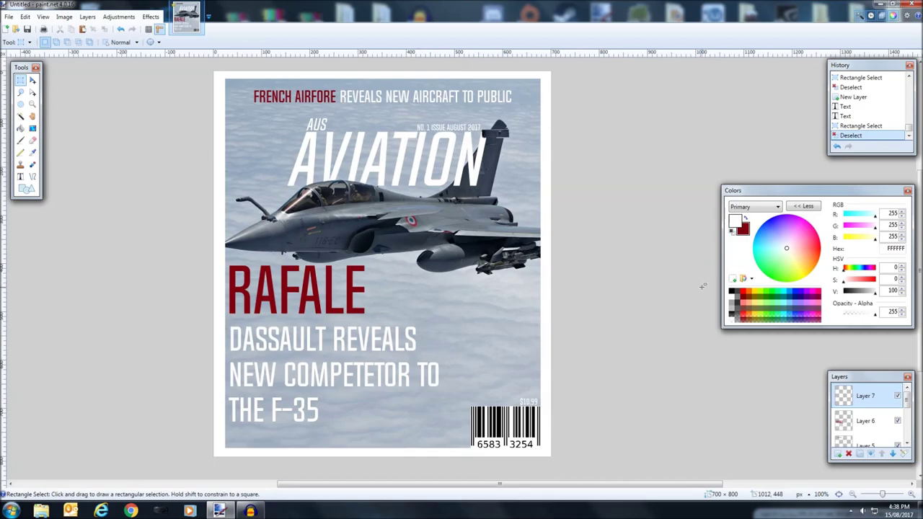